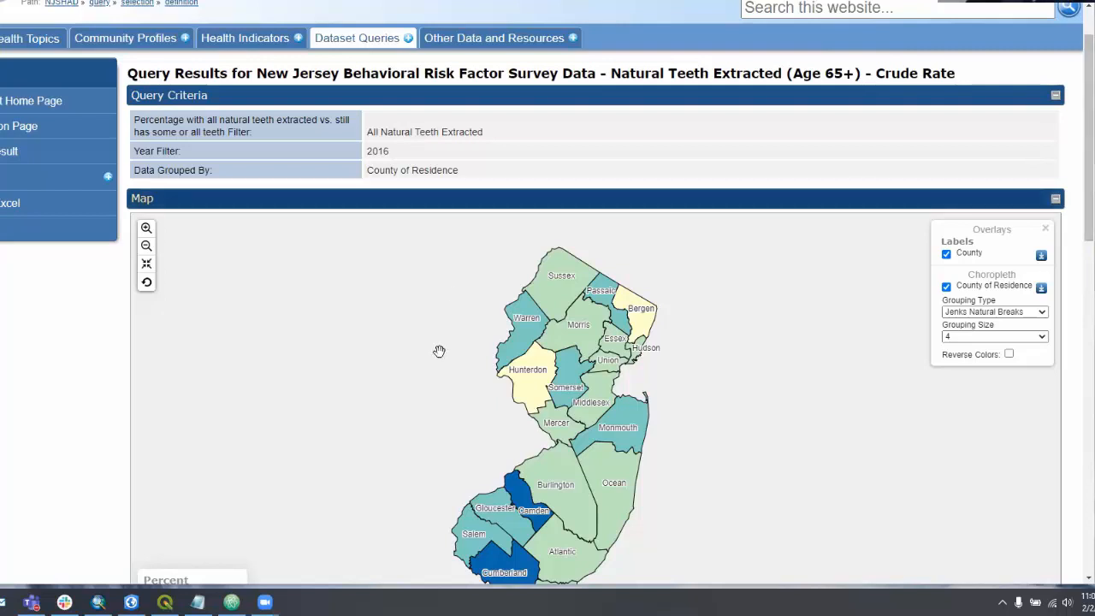
# Open the County of Residence choropleth GeoJSON from the New Jersey map's overlays, and close it after viewing
pyautogui.scroll(-1, 86, 308)
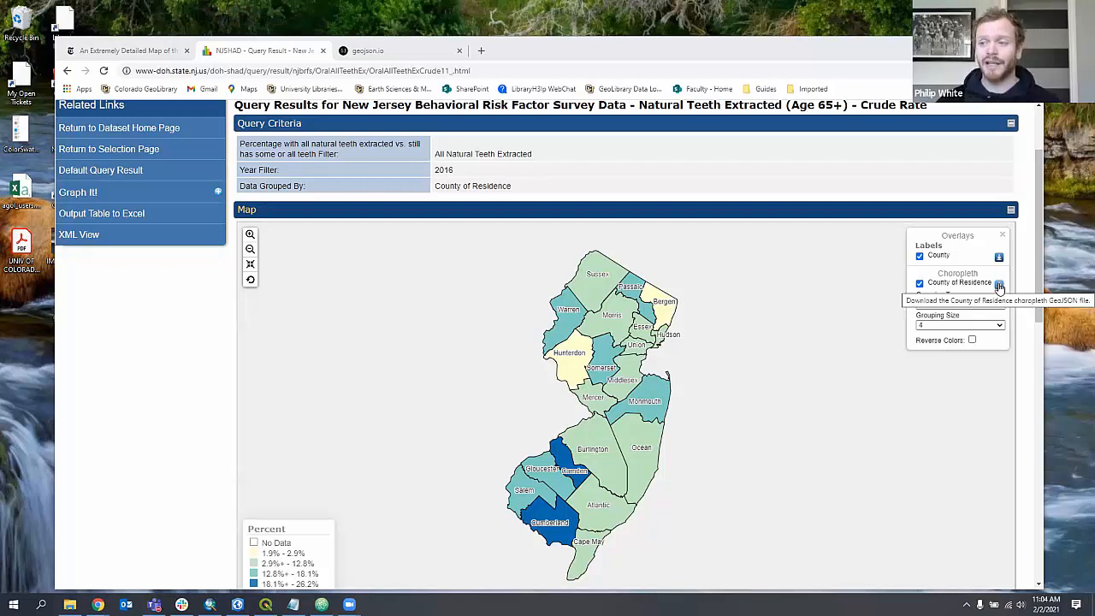
pyautogui.click(999, 287)
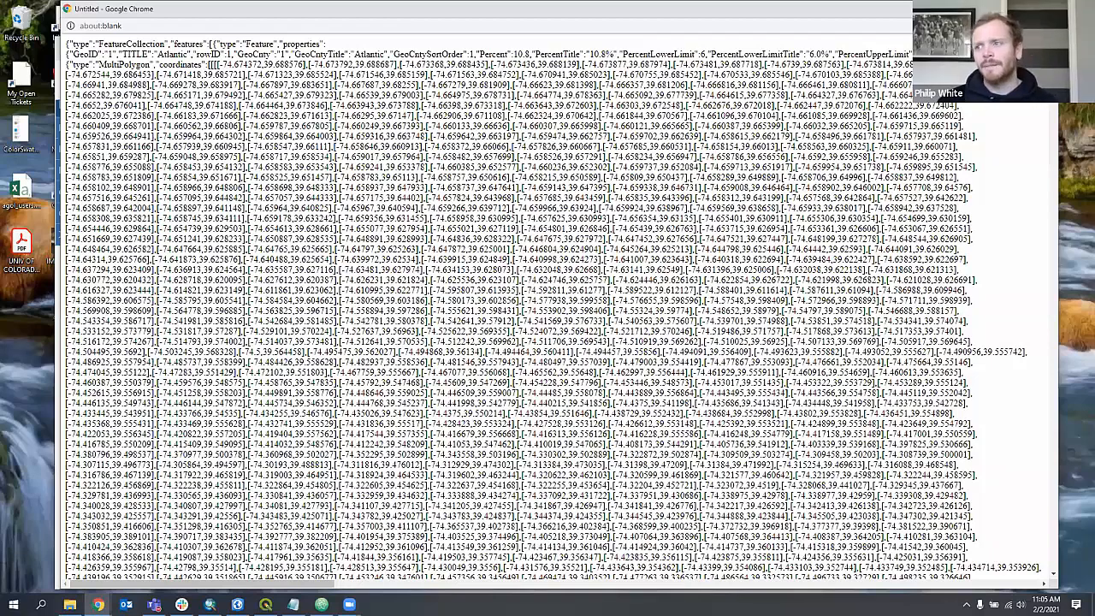
pyautogui.hotkey('ctrl', 'w')
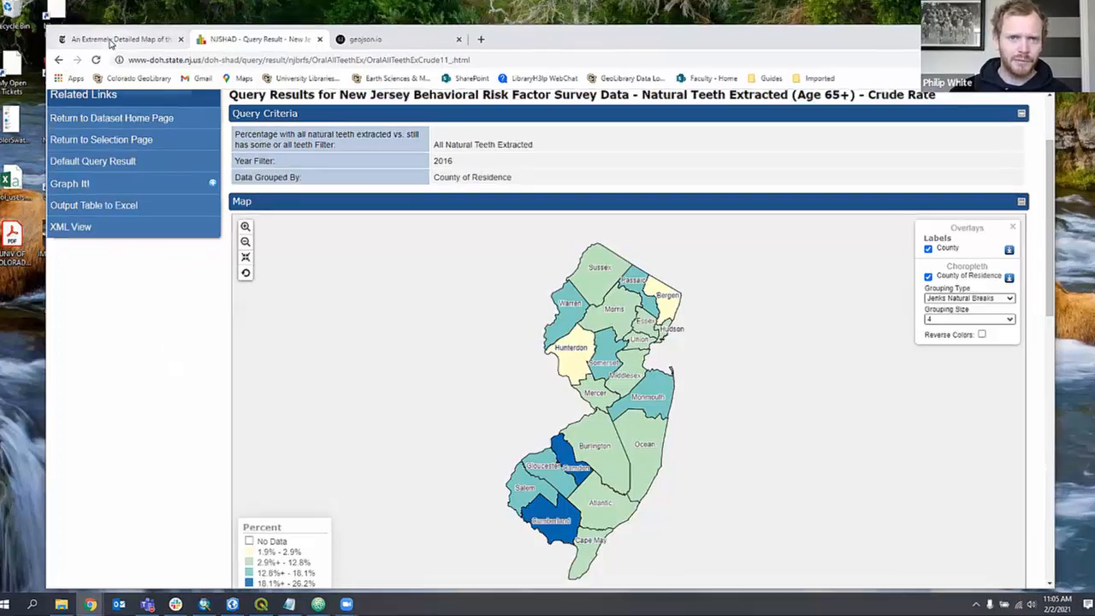
# Open the data repository behind the detailed 2020 election map and find the GeoJSON dataset in its README
pyautogui.click(109, 40)
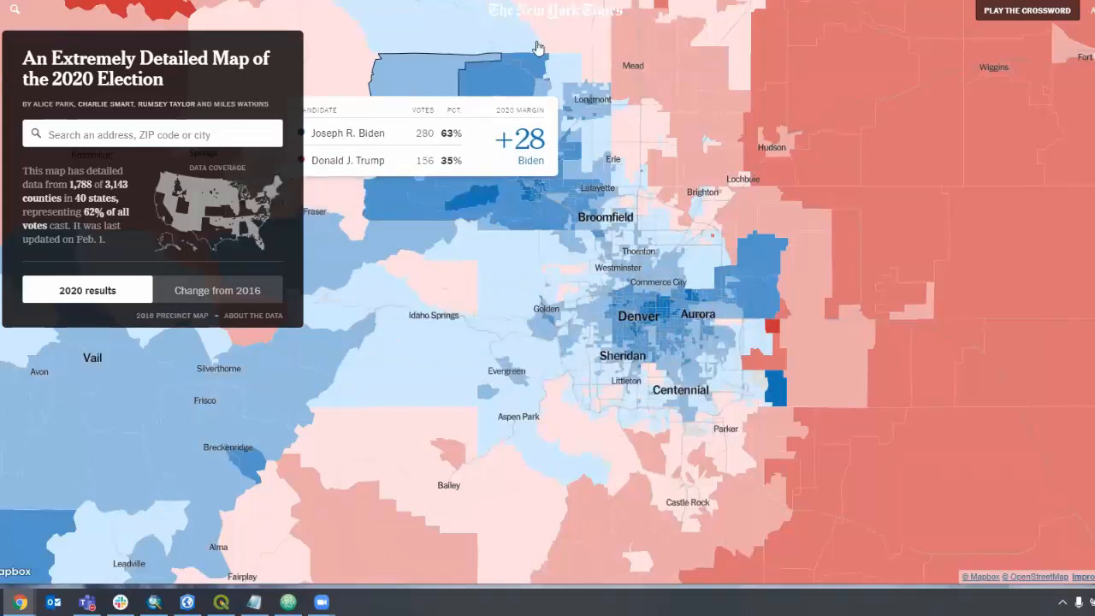
pyautogui.click(256, 318)
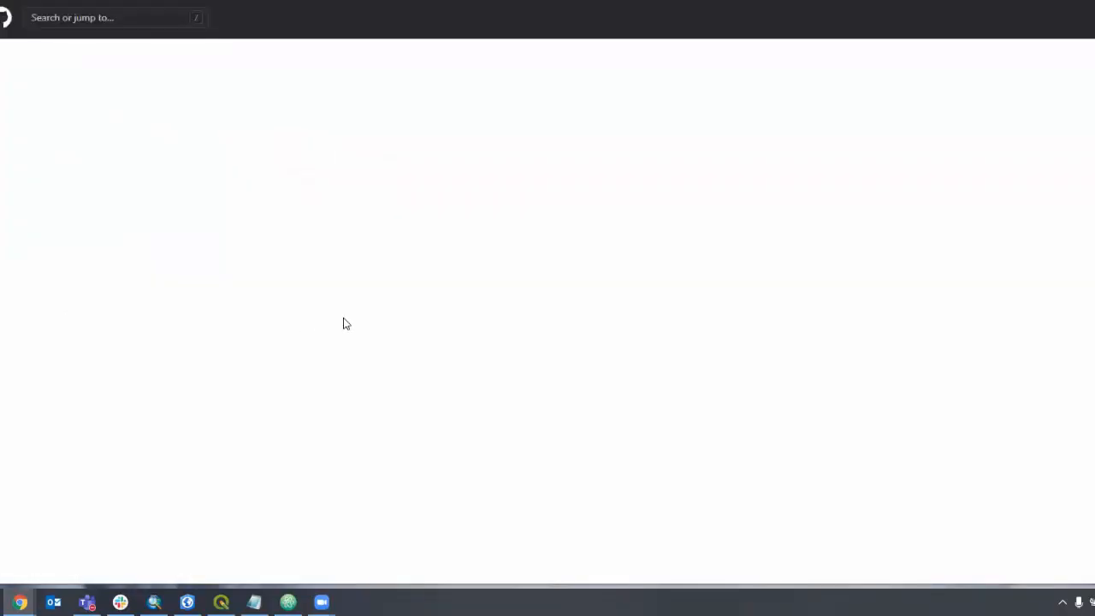
pyautogui.scroll(-1, 445, 201)
pyautogui.scroll(-2, 433, 200)
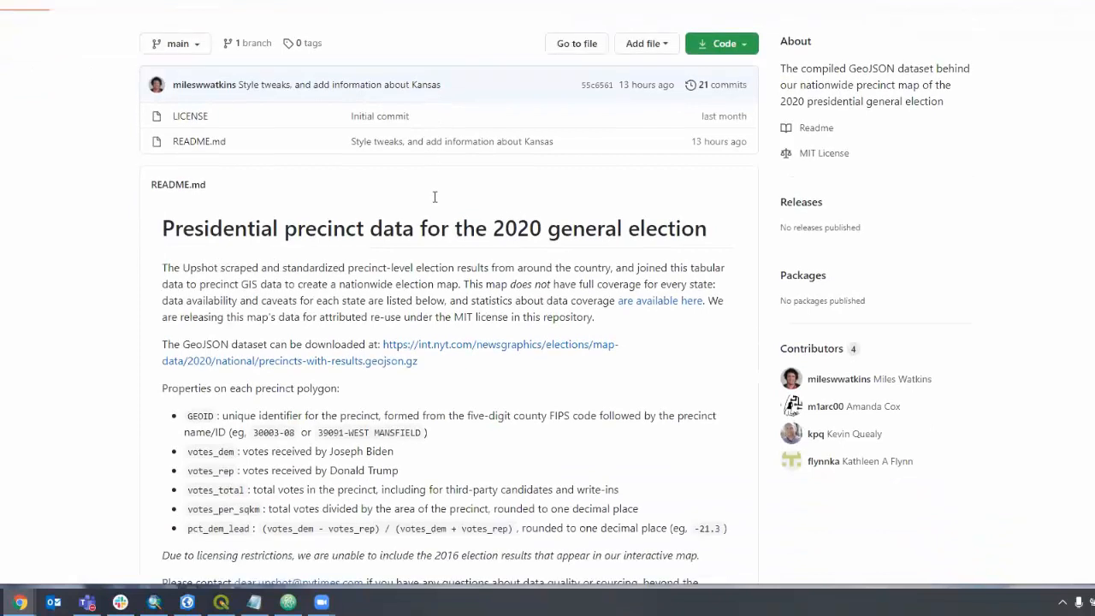
pyautogui.moveTo(182, 242); pyautogui.dragTo(270, 241)
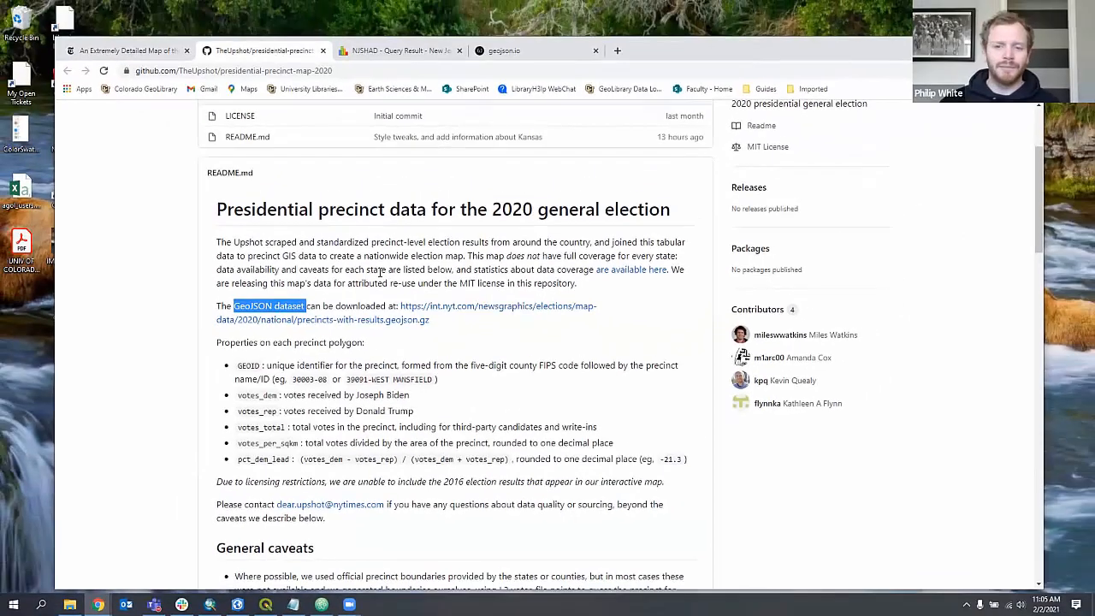
pyautogui.click(380, 272)
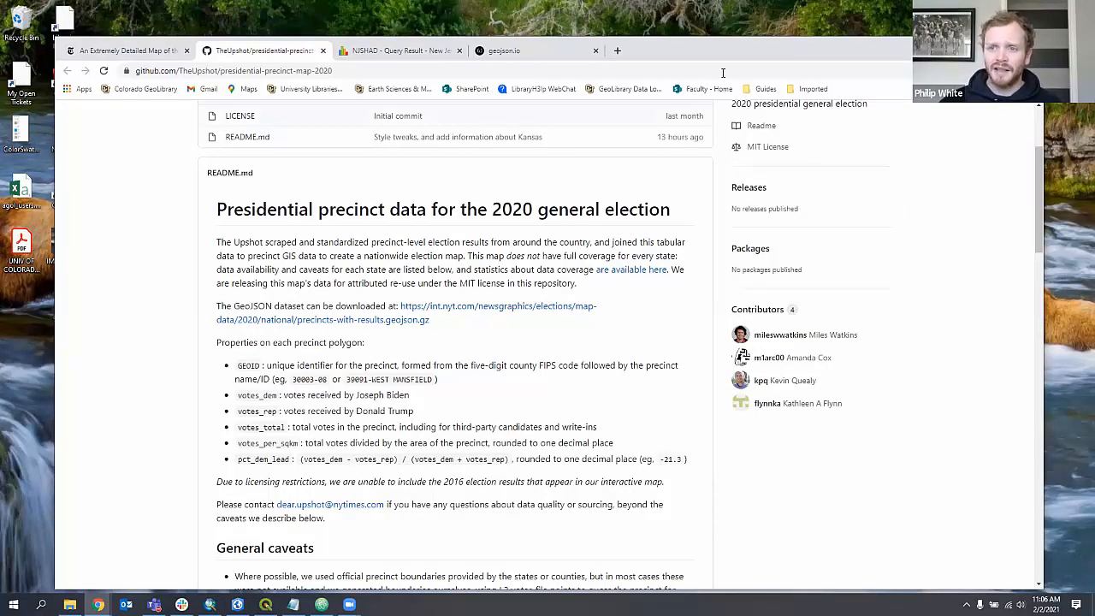
pyautogui.moveTo(720, 53); pyautogui.dragTo(723, 60)
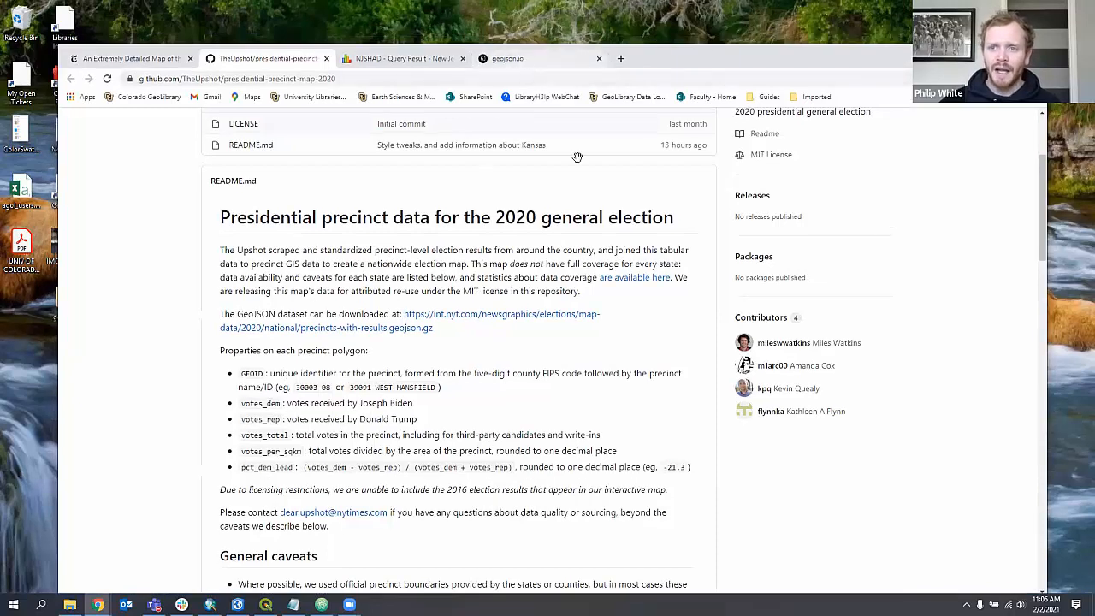
# Switch to geojson.io and examine the empty FeatureCollection in the JSON beside the stadium satellite view
pyautogui.click(524, 59)
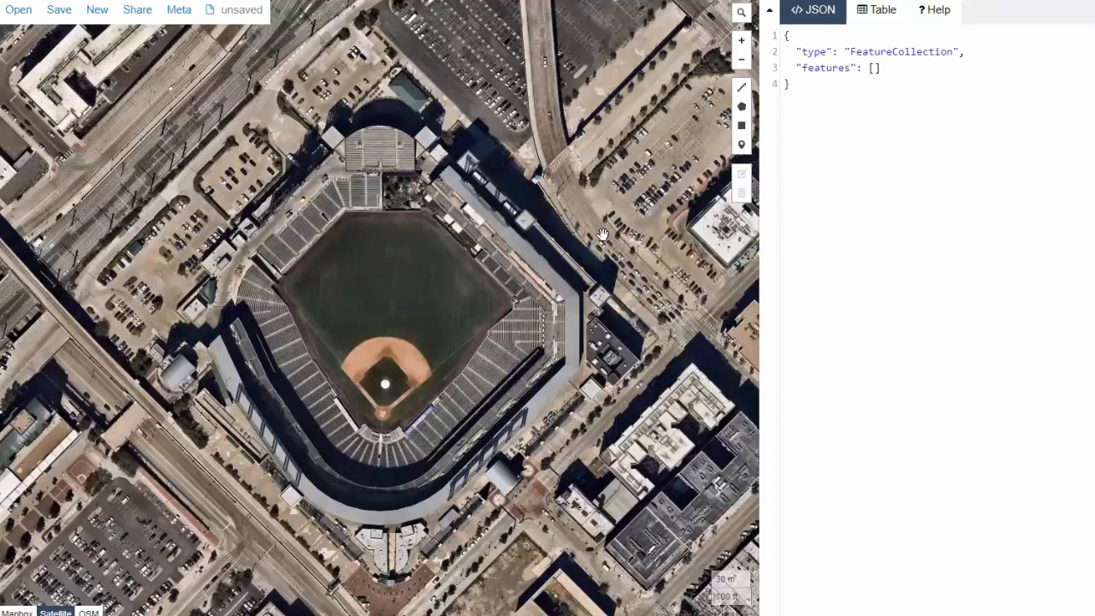
pyautogui.moveTo(886, 109); pyautogui.dragTo(773, 23)
pyautogui.click(851, 117)
# Place a trial point marker in the ballpark's outfield, and delete it after checking its geometry type
pyautogui.click(742, 147)
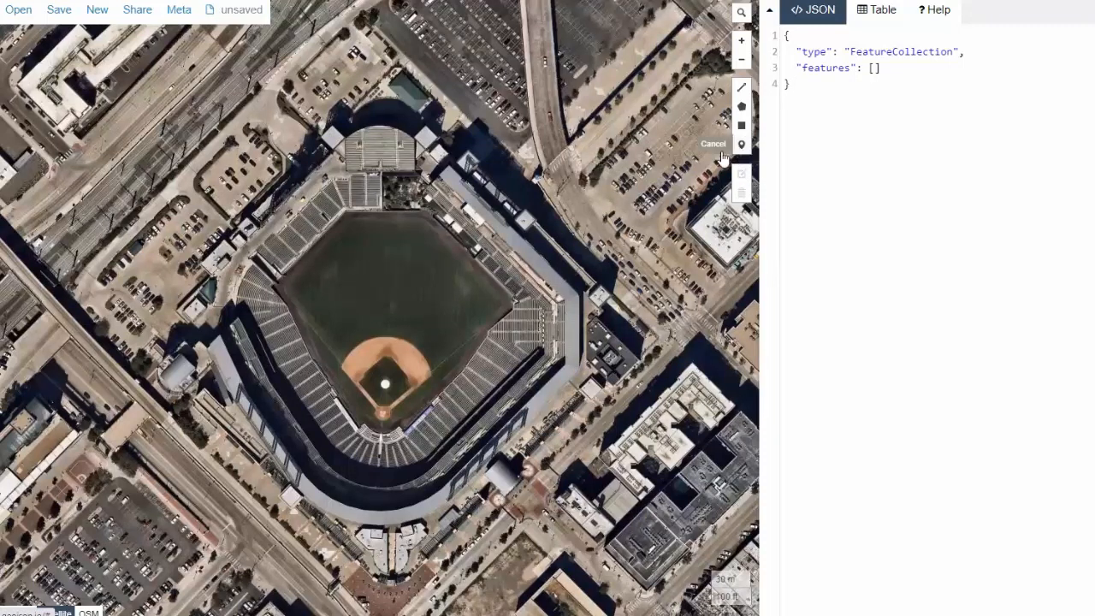
pyautogui.click(390, 294)
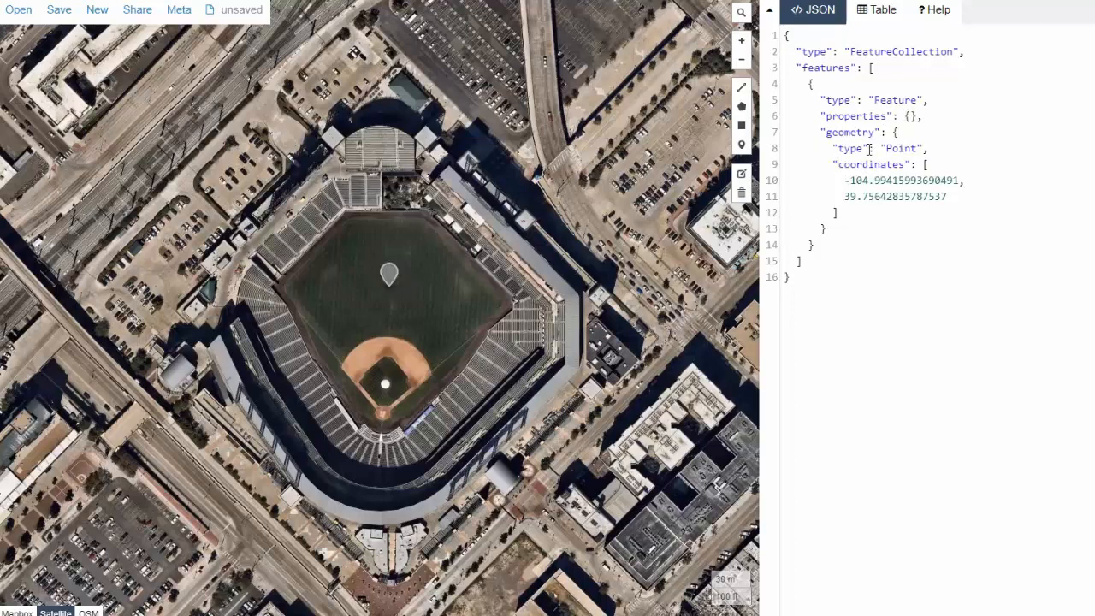
pyautogui.moveTo(839, 148); pyautogui.dragTo(864, 148)
pyautogui.click(894, 148)
pyautogui.click(389, 274)
pyautogui.click(438, 234)
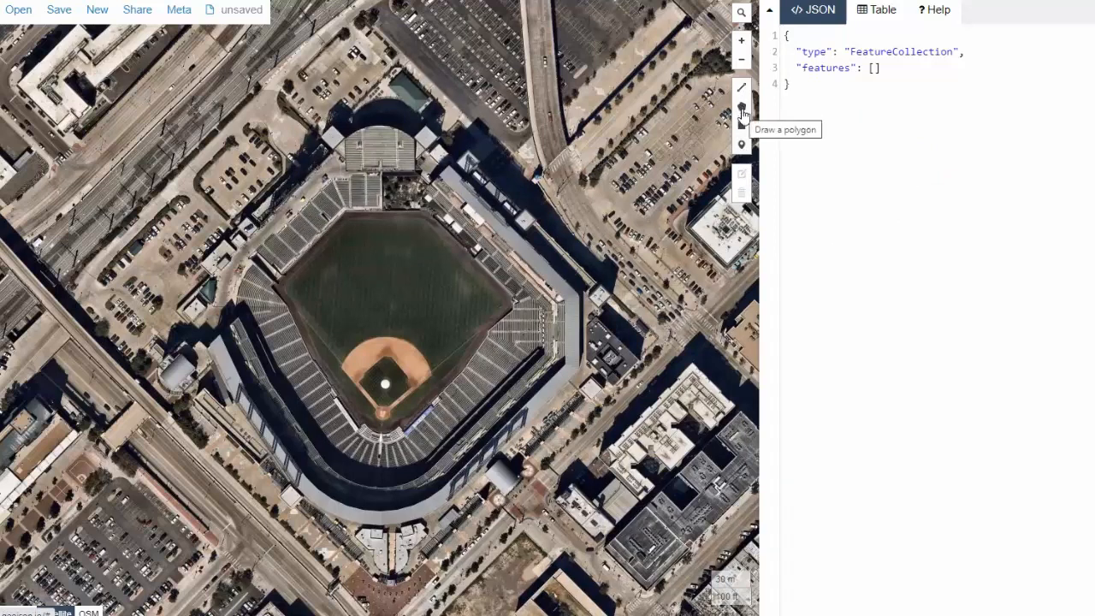
# Draw a five-cornered polygon around the whole baseball field, starting and closing at home plate
pyautogui.click(742, 110)
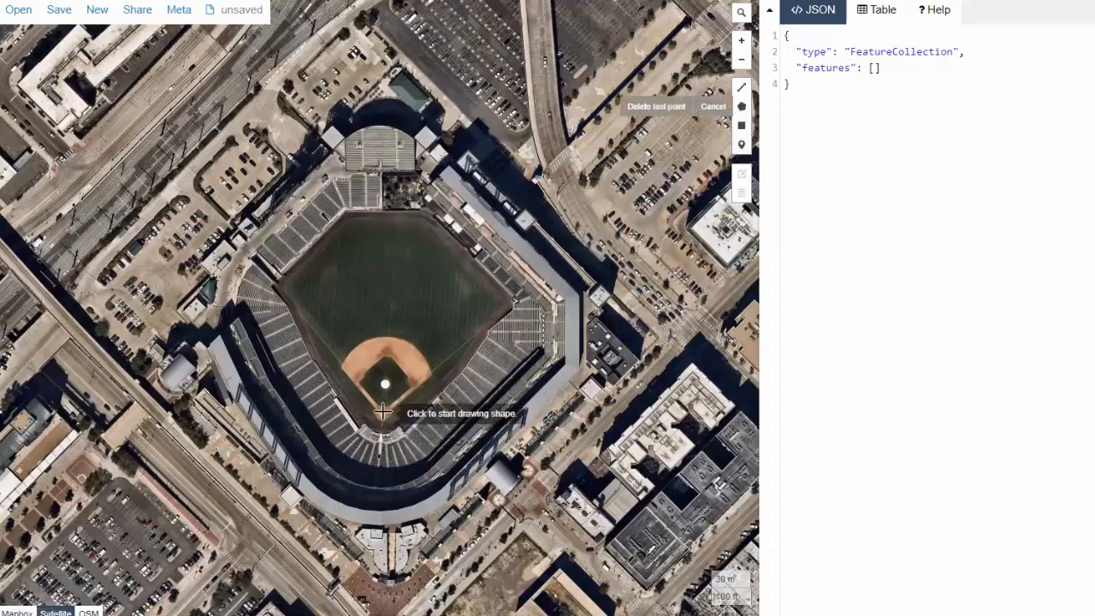
pyautogui.click(383, 413)
pyautogui.click(506, 305)
pyautogui.click(422, 216)
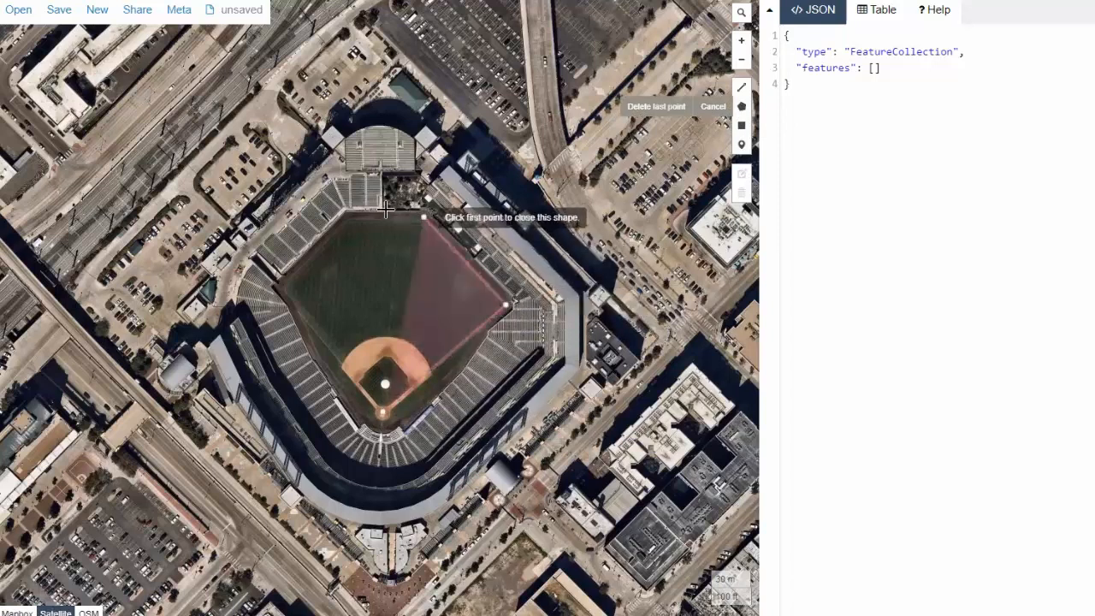
pyautogui.click(345, 215)
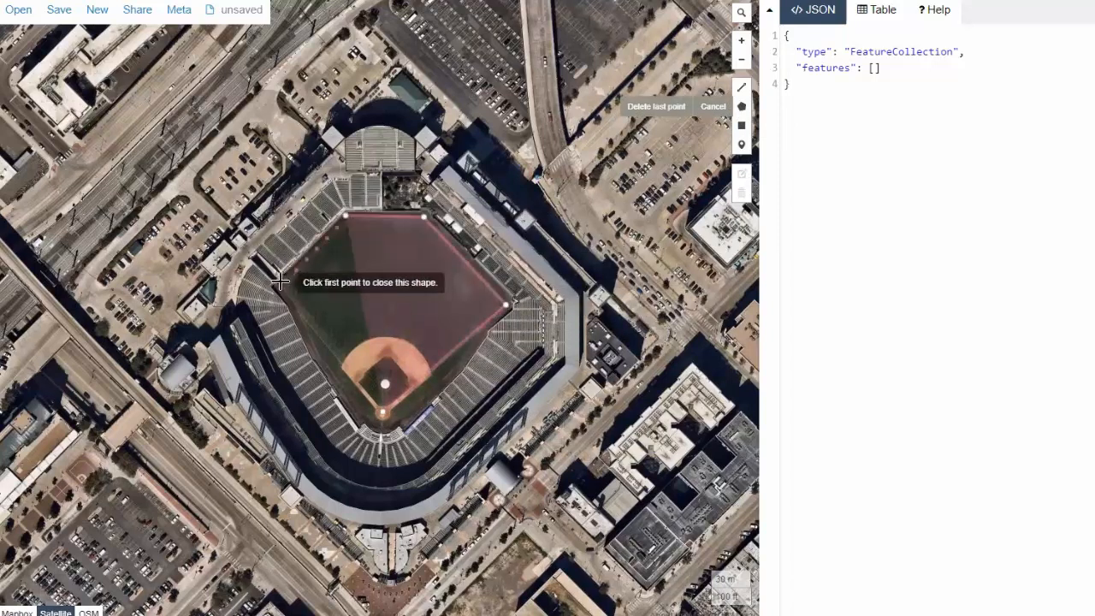
pyautogui.click(281, 283)
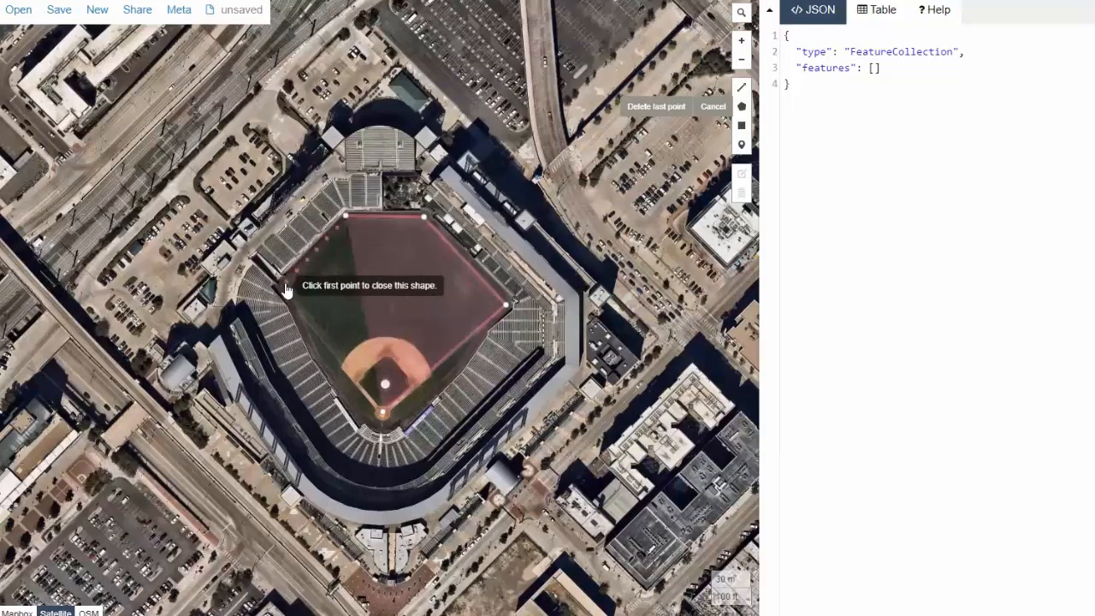
pyautogui.click(383, 416)
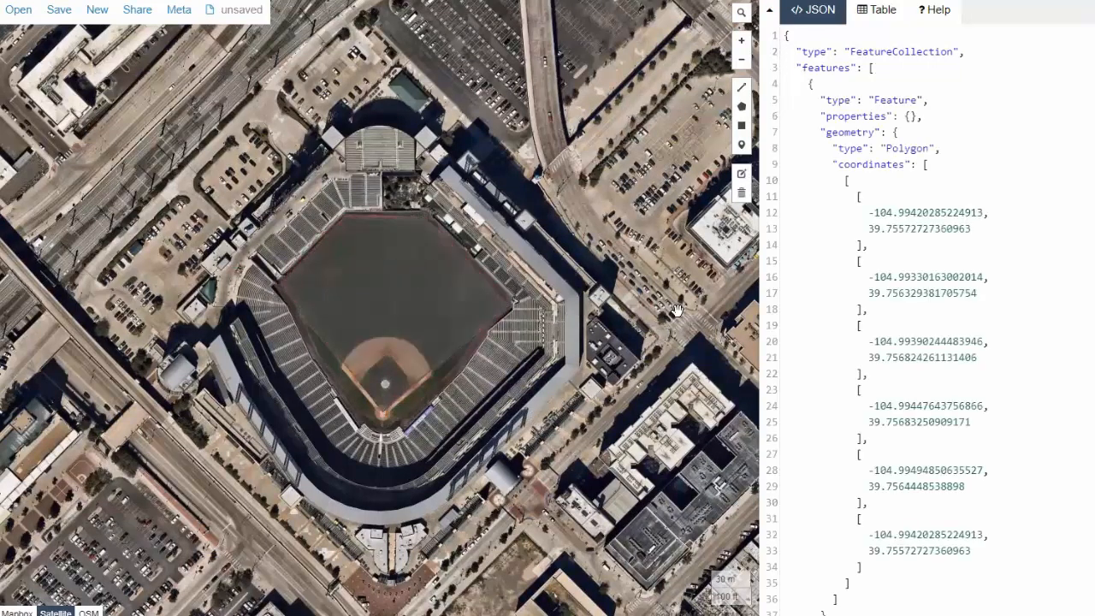
pyautogui.scroll(2, 948, 464)
# Draw a second polygon along the edge of the infield grass, including the notched base corners and home plate
pyautogui.click(742, 110)
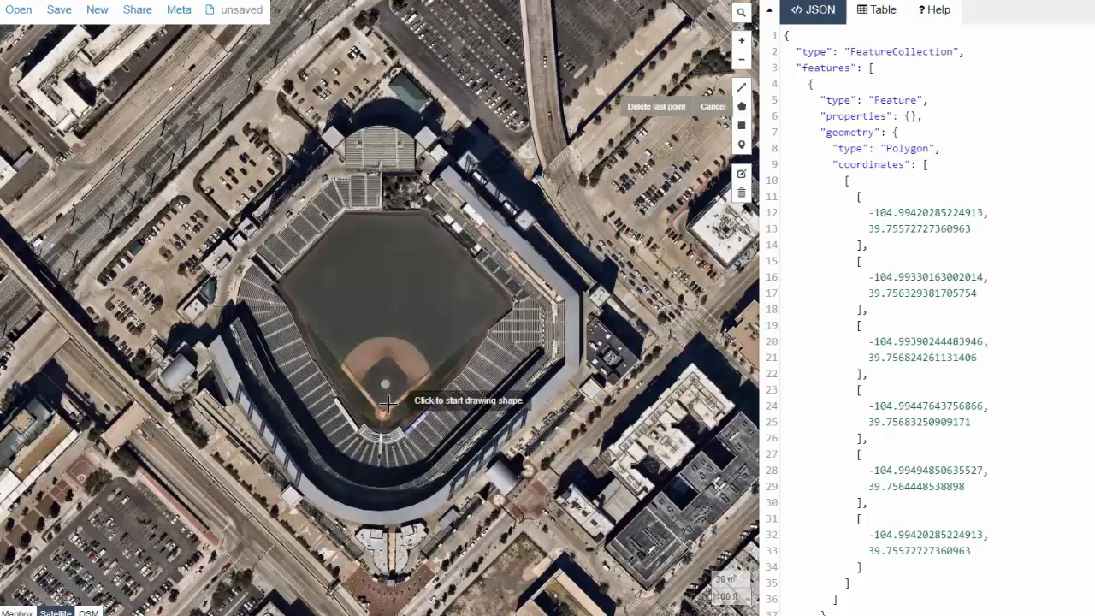
pyautogui.scroll(3, 377, 364)
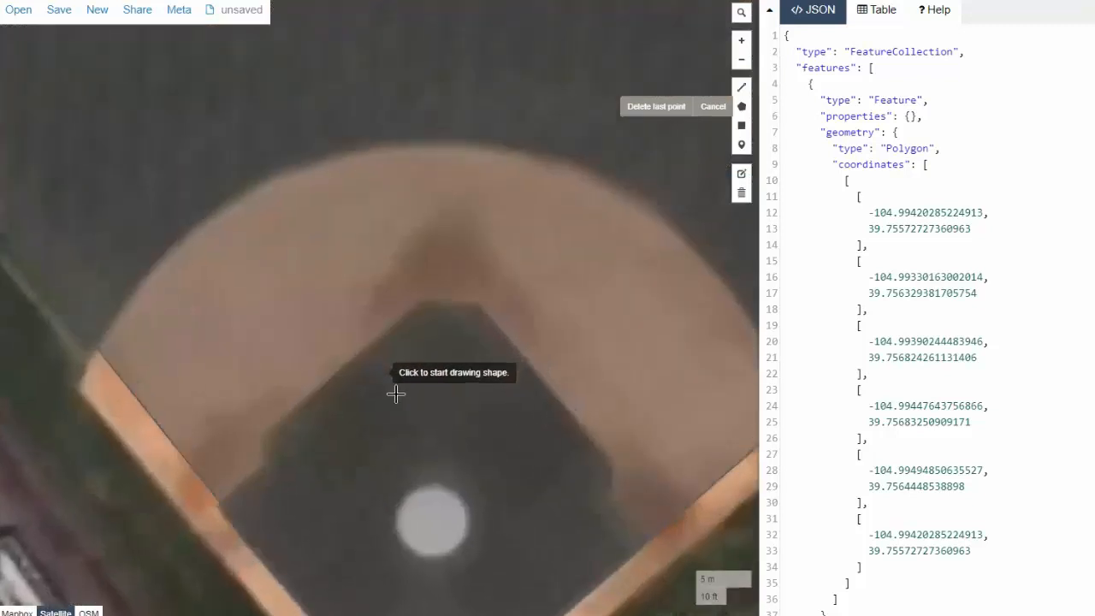
pyautogui.click(217, 504)
pyautogui.click(264, 462)
pyautogui.click(265, 436)
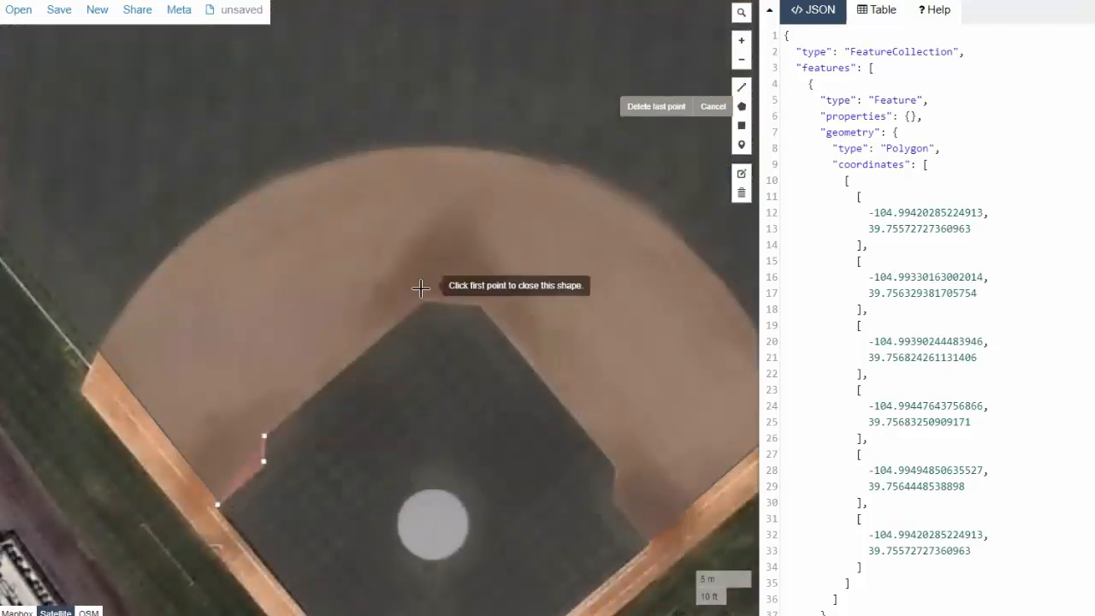
pyautogui.click(424, 300)
pyautogui.click(478, 300)
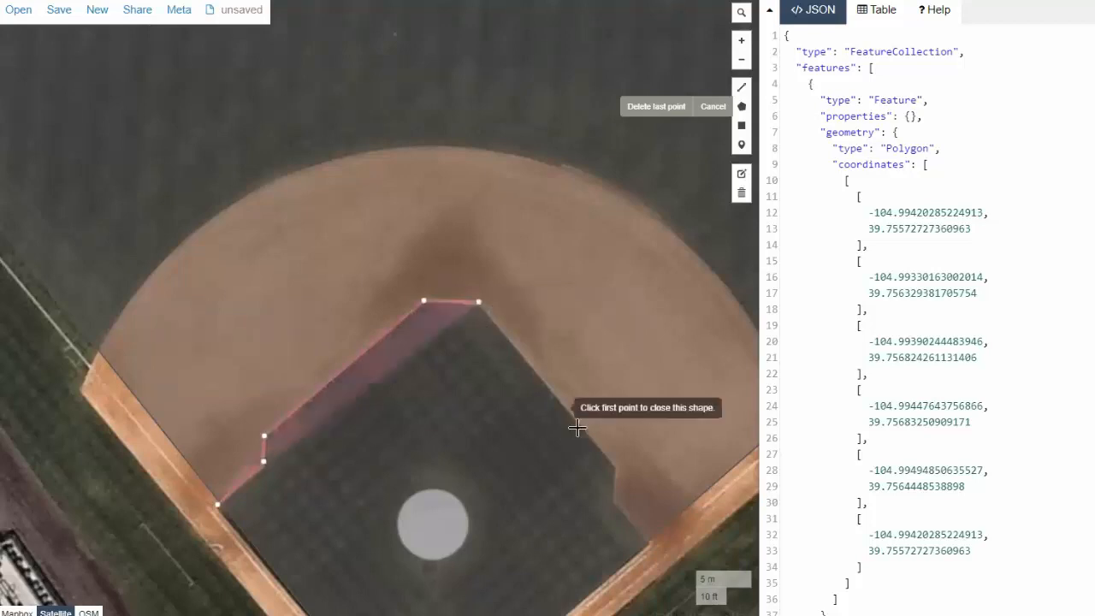
pyautogui.click(615, 464)
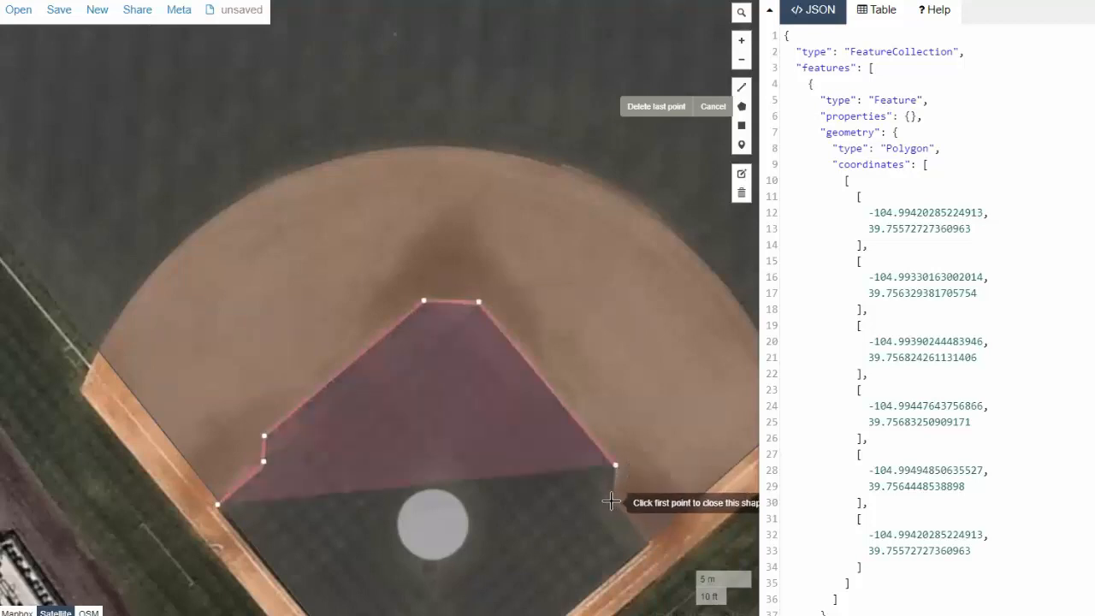
pyautogui.click(612, 500)
pyautogui.click(645, 542)
pyautogui.scroll(-1, 613, 548)
pyautogui.scroll(-2, 613, 548)
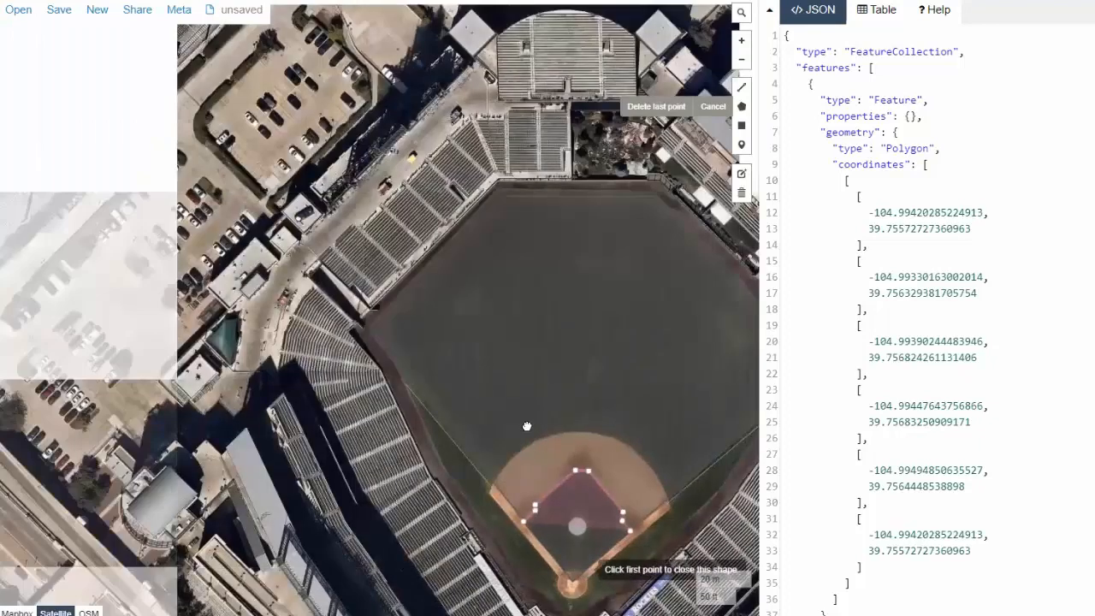
pyautogui.moveTo(551, 527); pyautogui.dragTo(518, 437)
pyautogui.scroll(2, 497, 434)
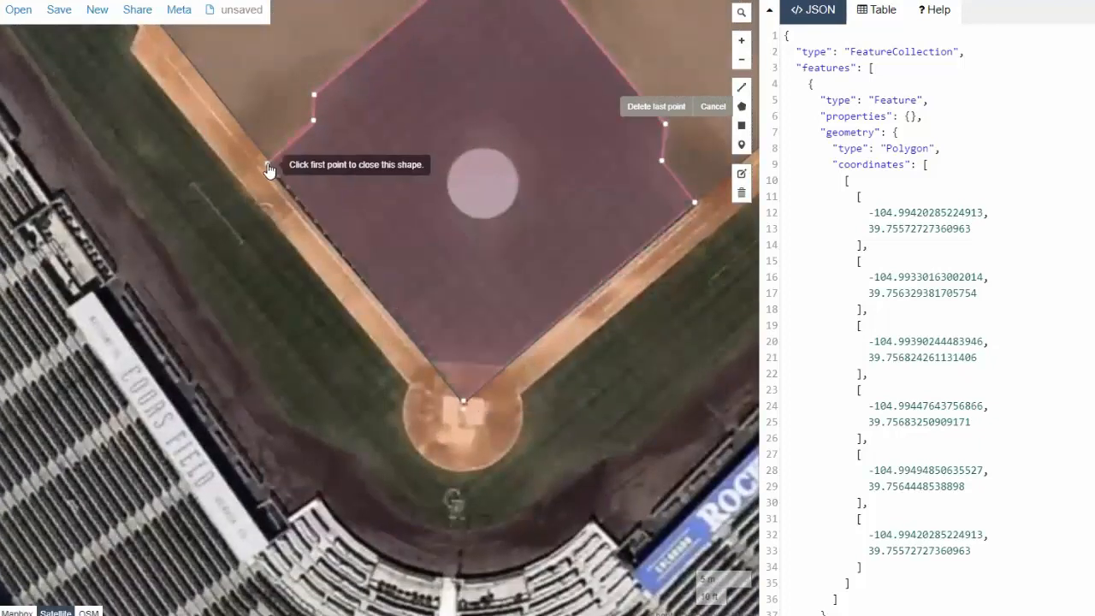
pyautogui.click(269, 167)
pyautogui.scroll(-7, 985, 251)
pyautogui.scroll(-3, 939, 374)
pyautogui.scroll(9, 927, 362)
pyautogui.scroll(1, 944, 107)
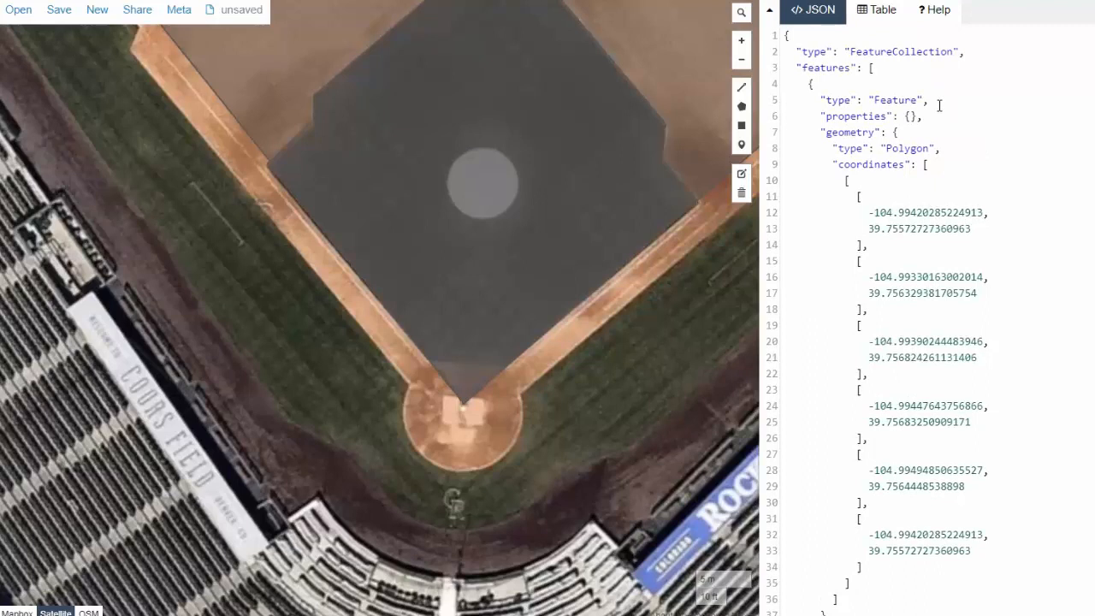
# Add a property column named "thing" to the feature table
pyautogui.click(883, 12)
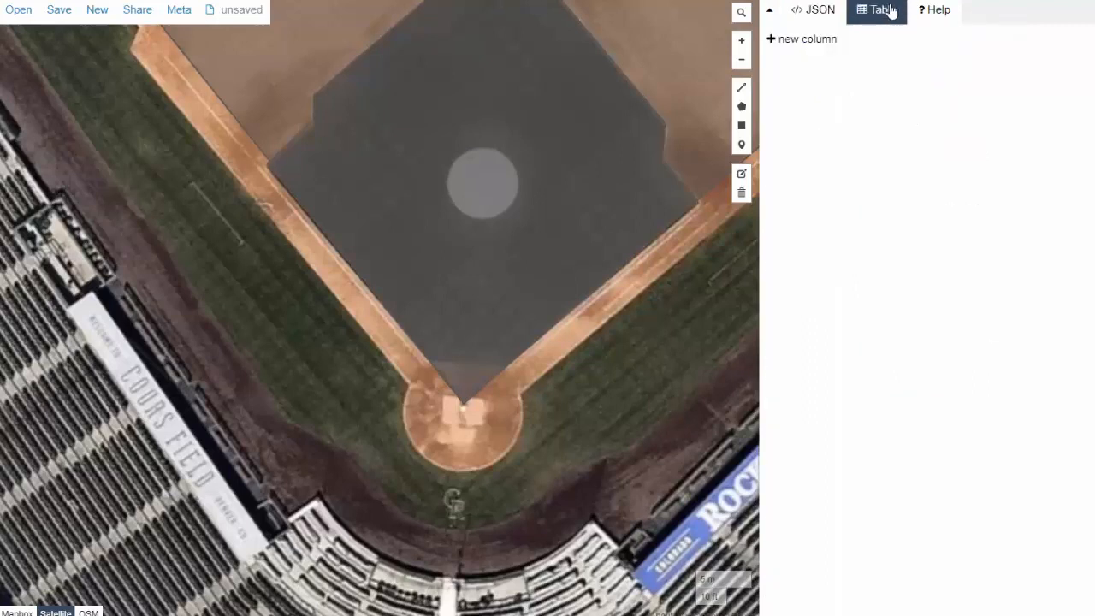
pyautogui.click(798, 39)
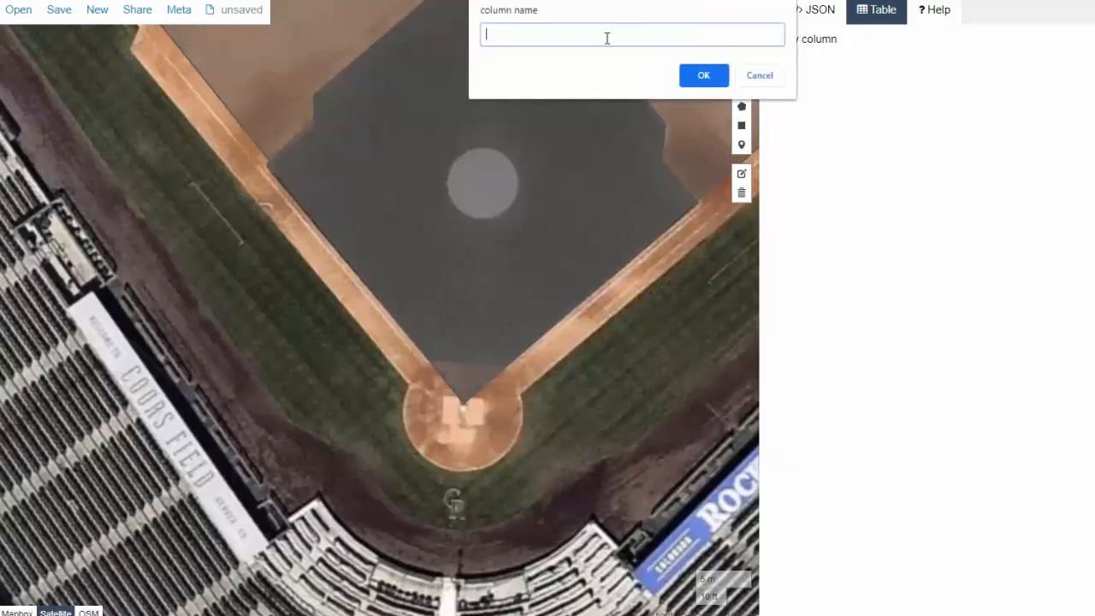
pyautogui.write('thing')
pyautogui.click(705, 74)
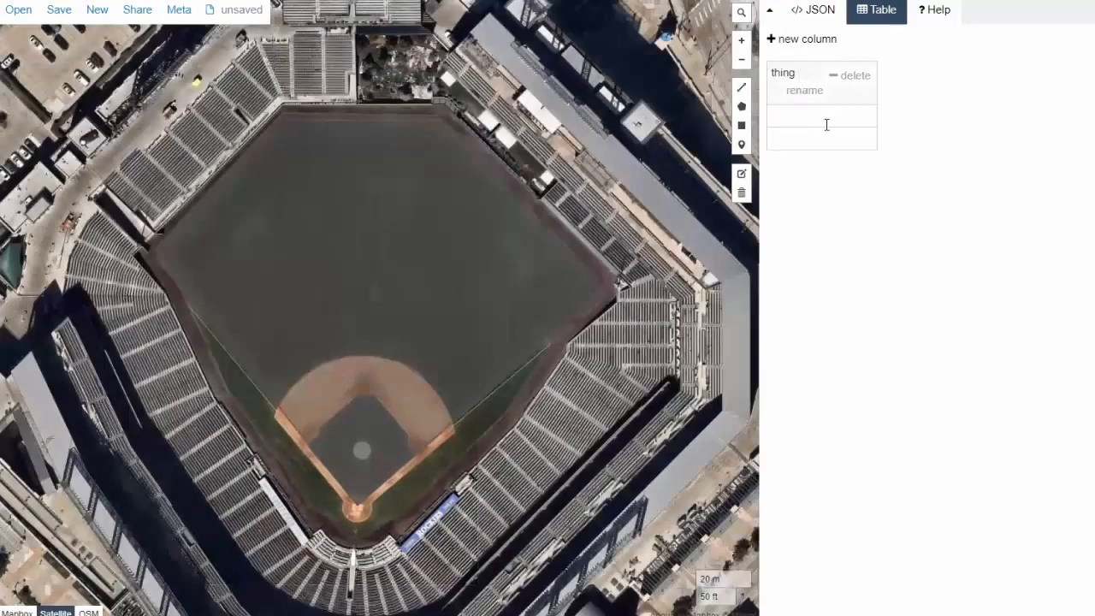
# Fill the "thing" column with "baseball diamond" for the first polygon and "infield" for the second
pyautogui.click(827, 125)
pyautogui.write('baseball diamond')
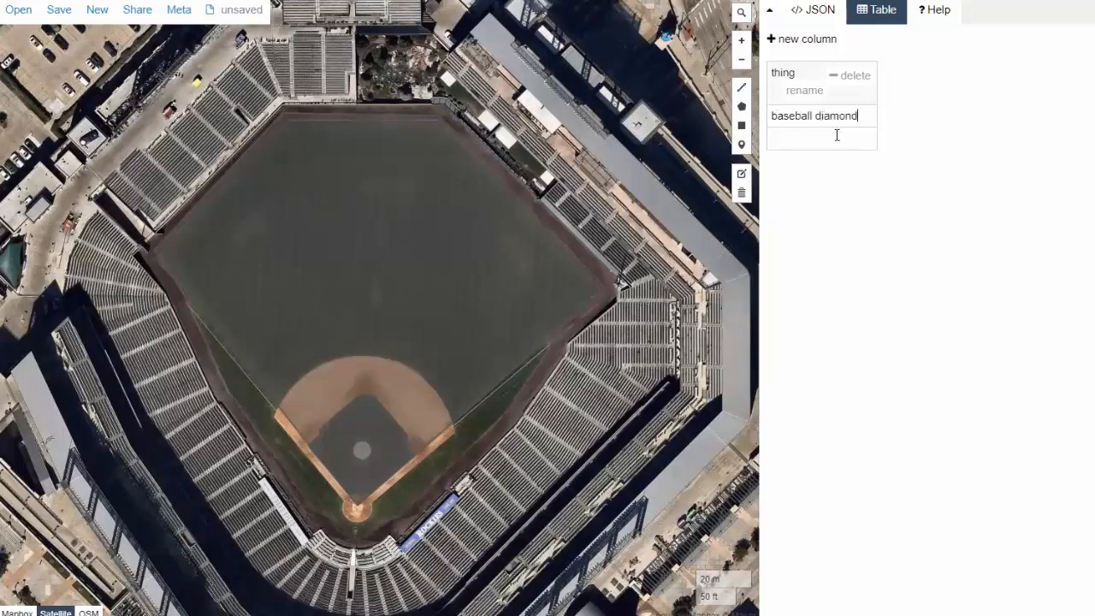
pyautogui.click(837, 135)
pyautogui.write('infield')
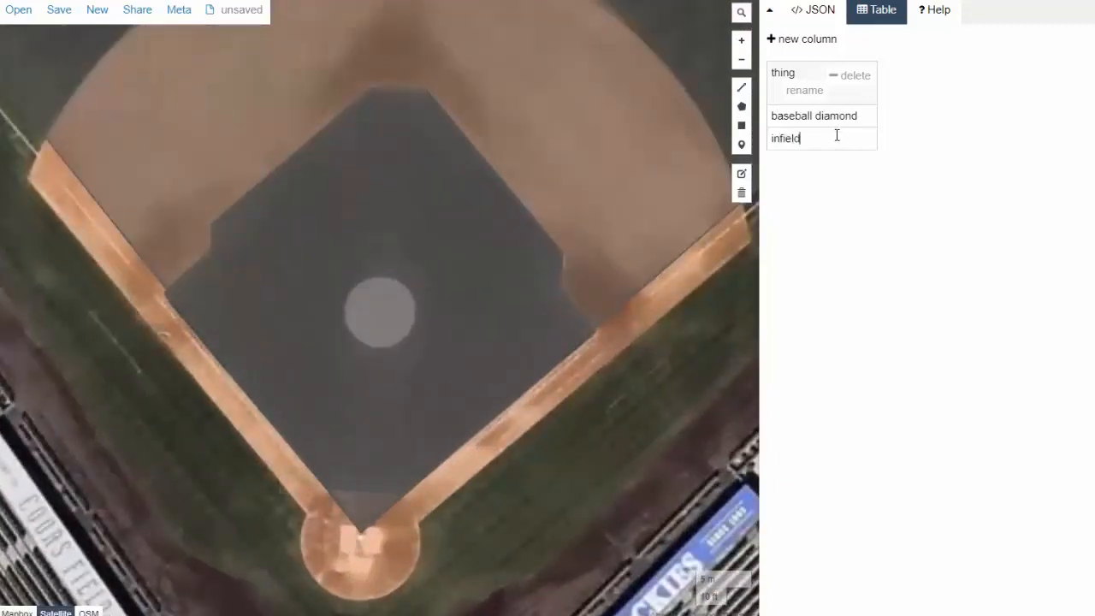
# Examine the "thing" properties and polygon coordinates of both features in the JSON code
pyautogui.click(812, 19)
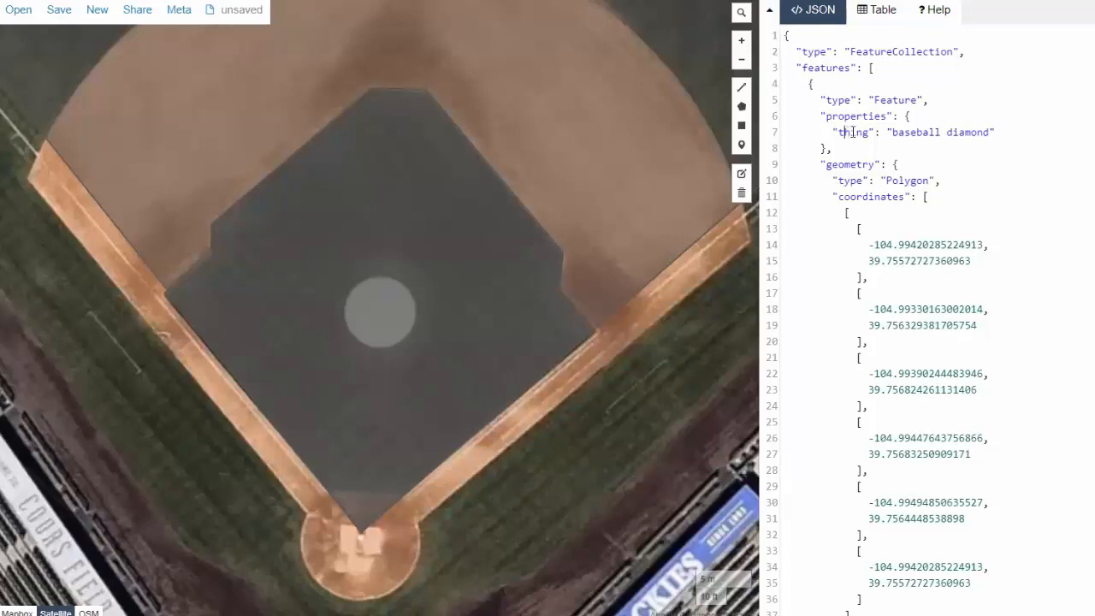
pyautogui.scroll(-7, 850, 131)
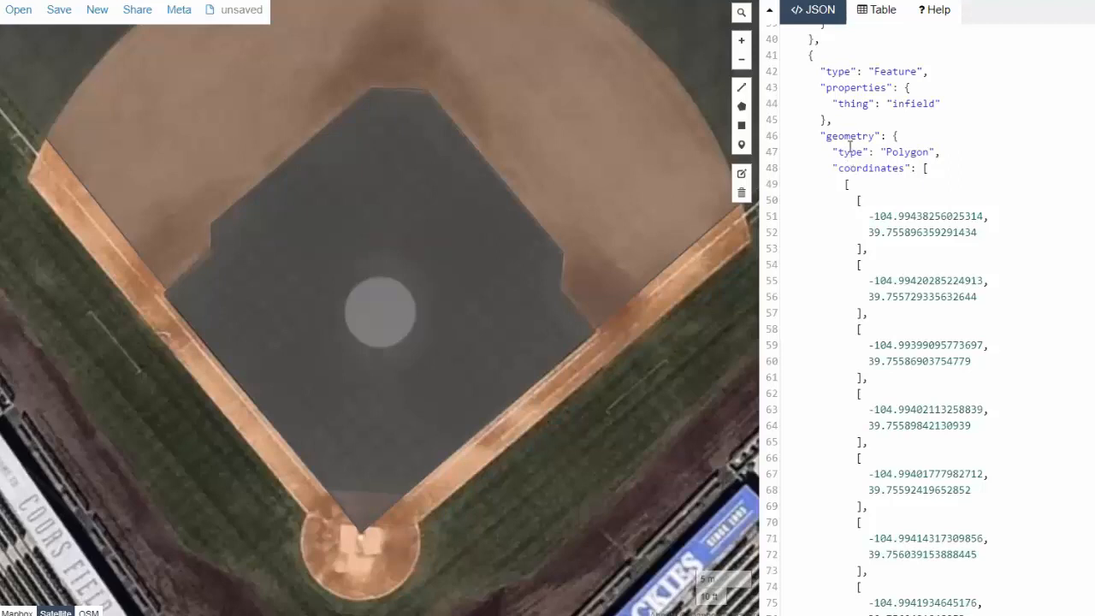
pyautogui.scroll(-3, 905, 115)
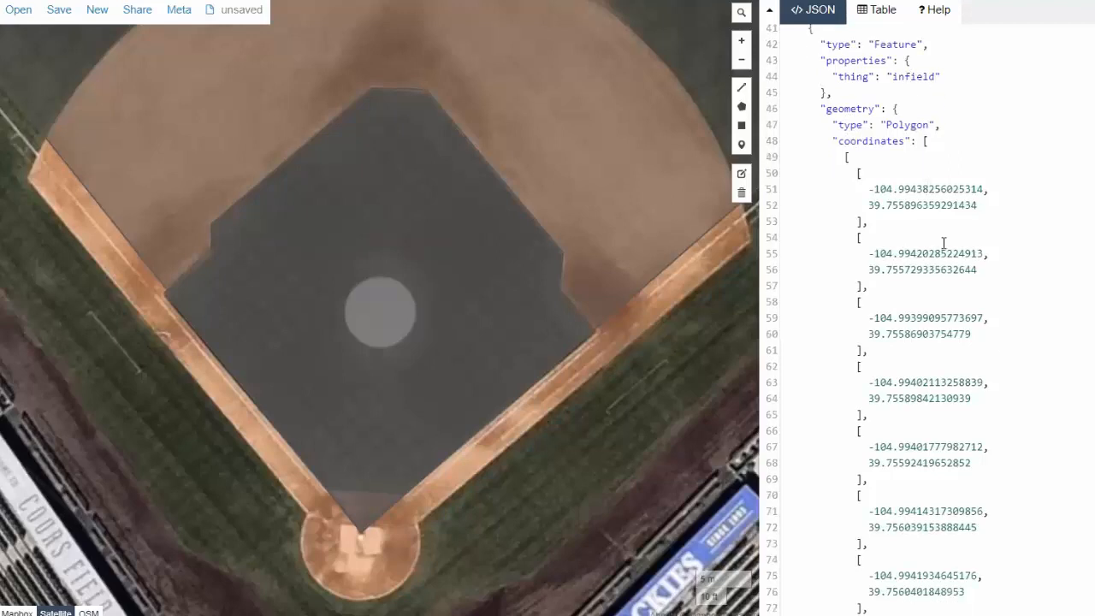
pyautogui.scroll(9, 907, 384)
pyautogui.scroll(2, 907, 383)
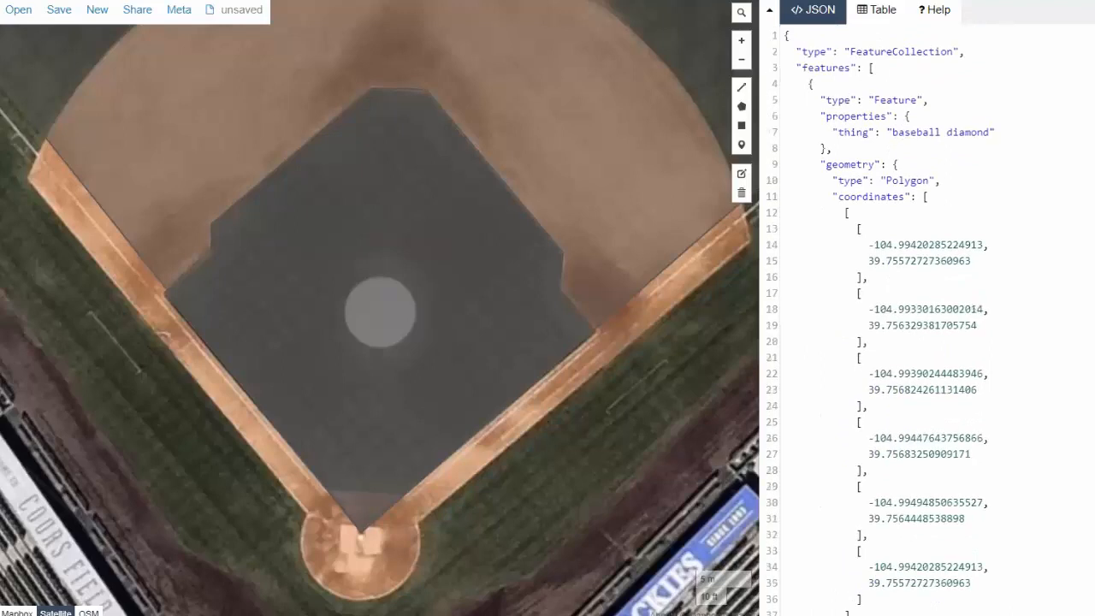
# Export the map in GeoJSON format as map.geojson into the geojson folder on the Desktop
pyautogui.moveTo(57, 15)
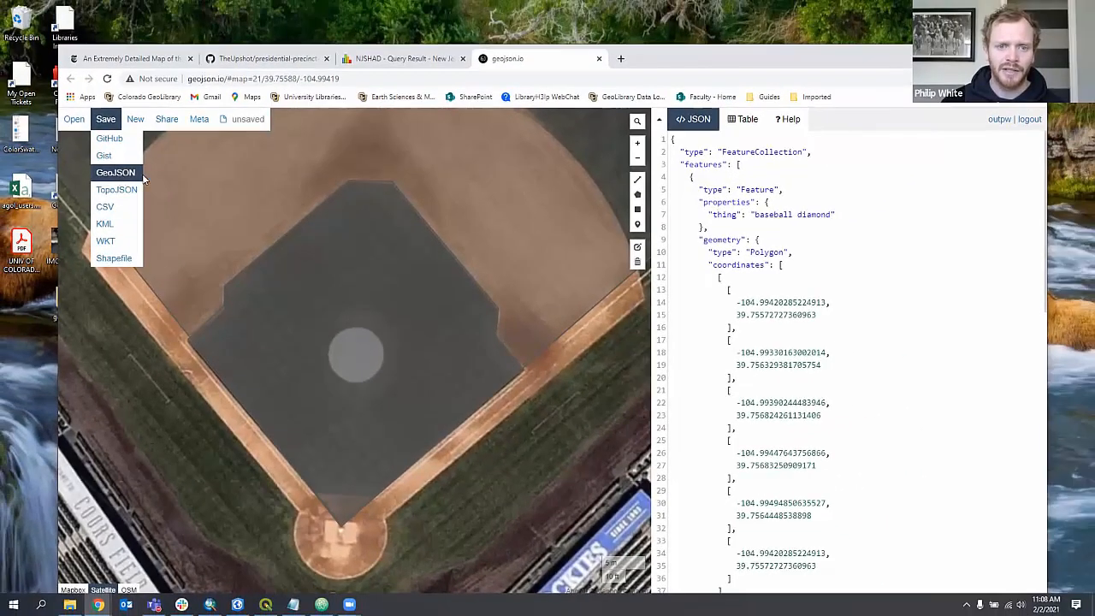
pyautogui.click(144, 178)
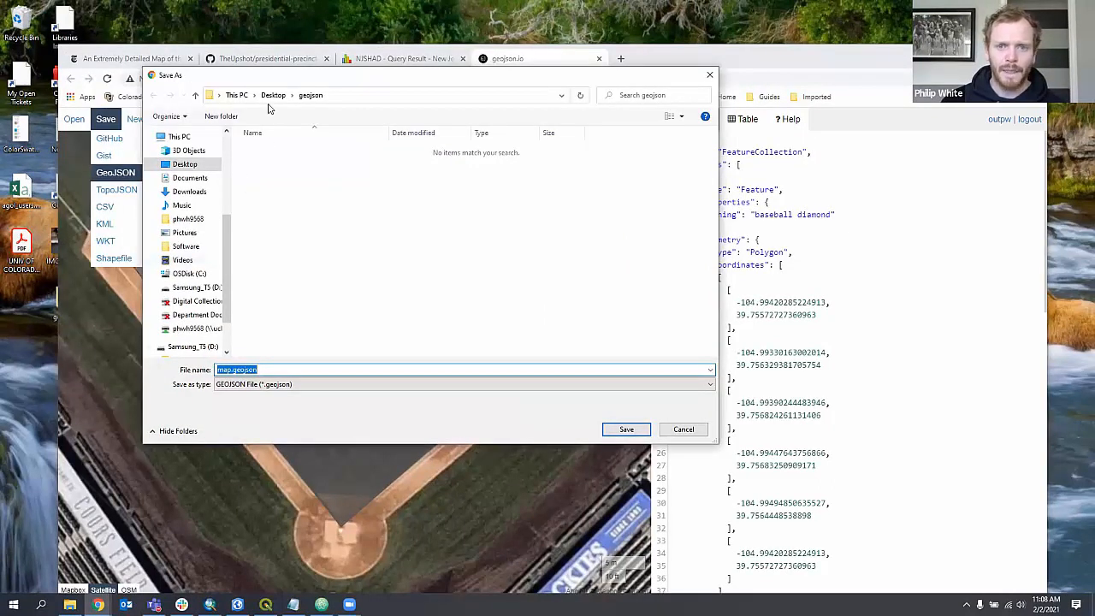
pyautogui.click(268, 370)
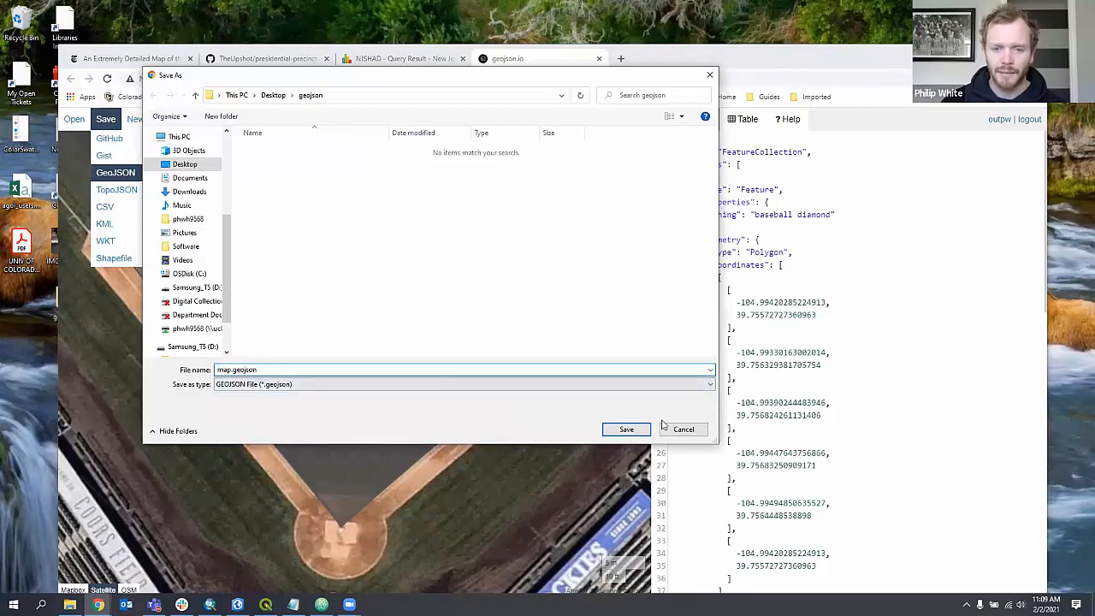
pyautogui.click(629, 430)
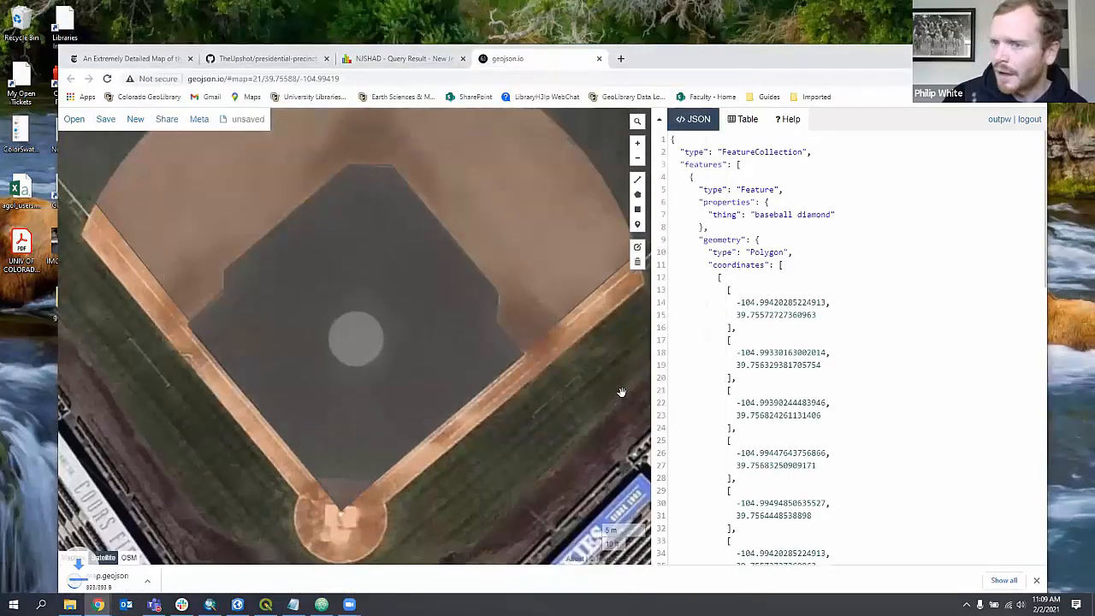
# Switch to File Explorer and open the geojson folder to locate the exported map.geojson
pyautogui.scroll(-3, 774, 257)
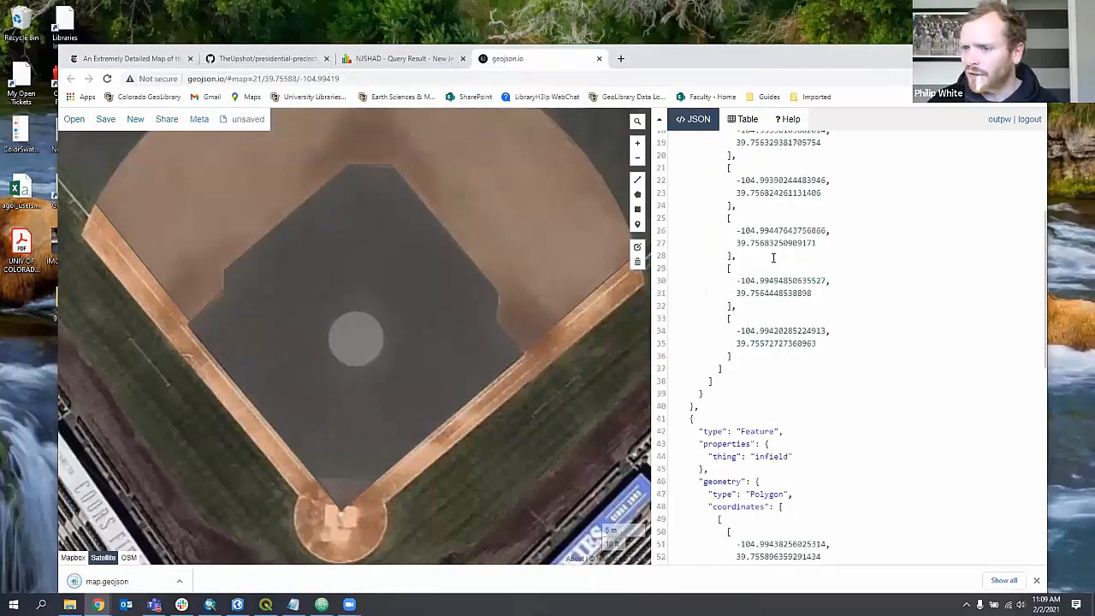
pyautogui.scroll(3, 890, 253)
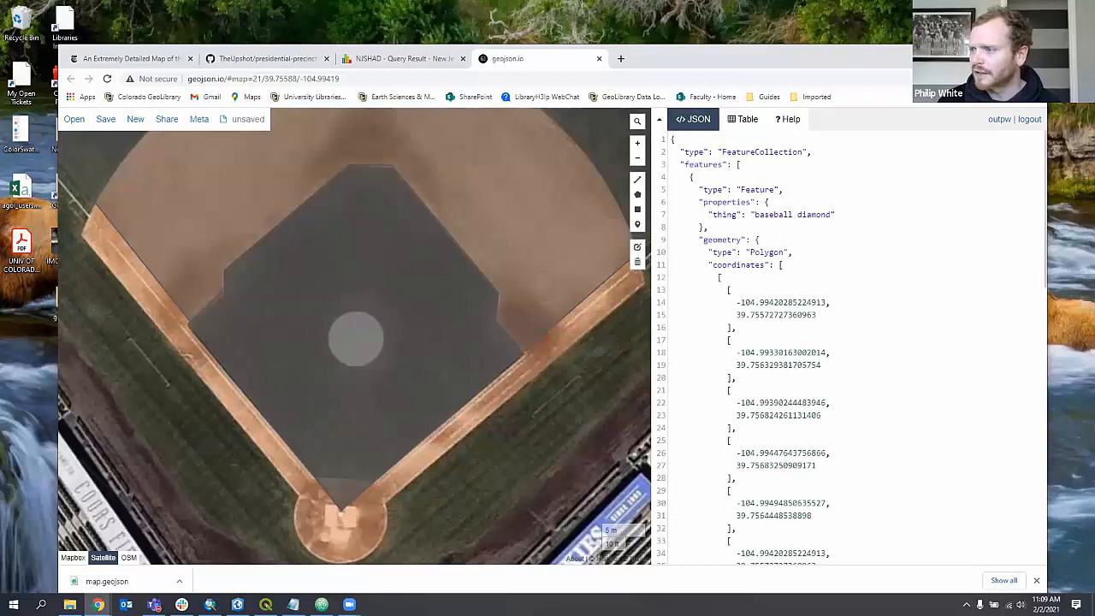
pyautogui.click(321, 605)
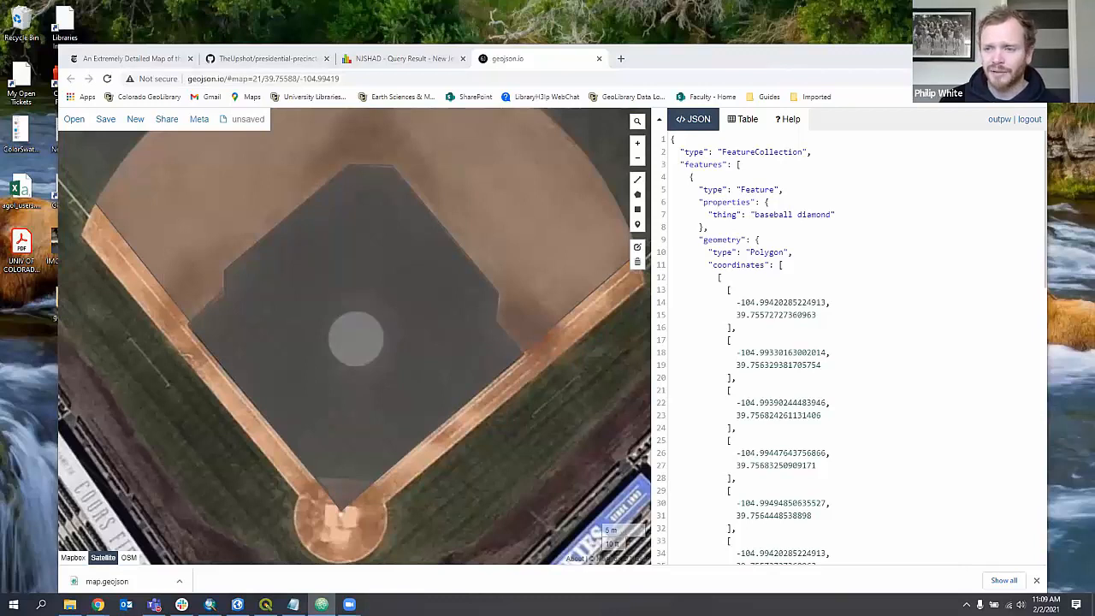
pyautogui.click(69, 605)
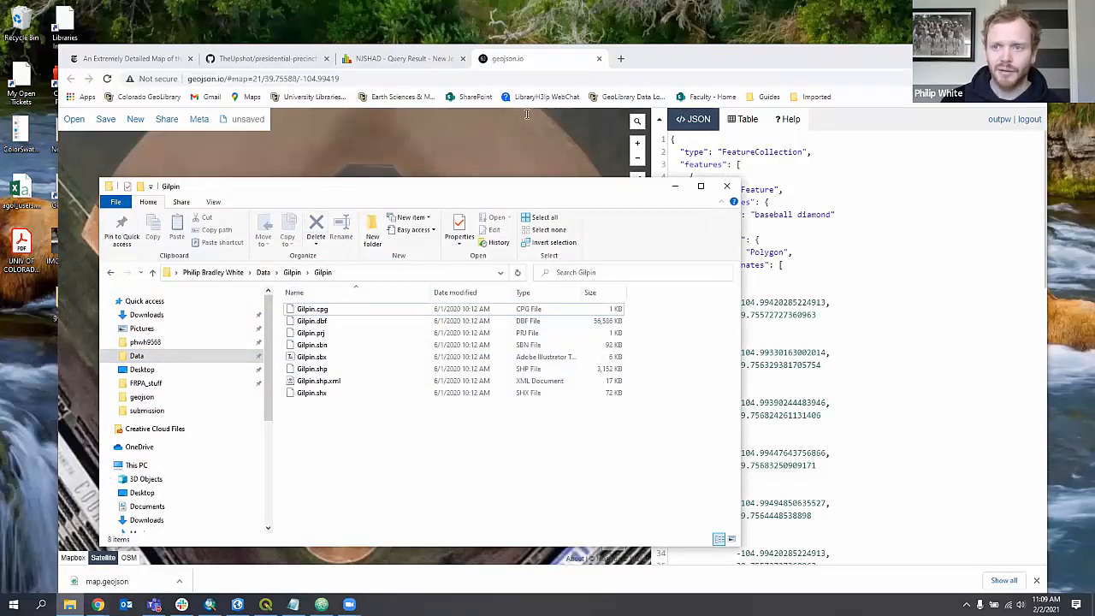
pyautogui.click(147, 398)
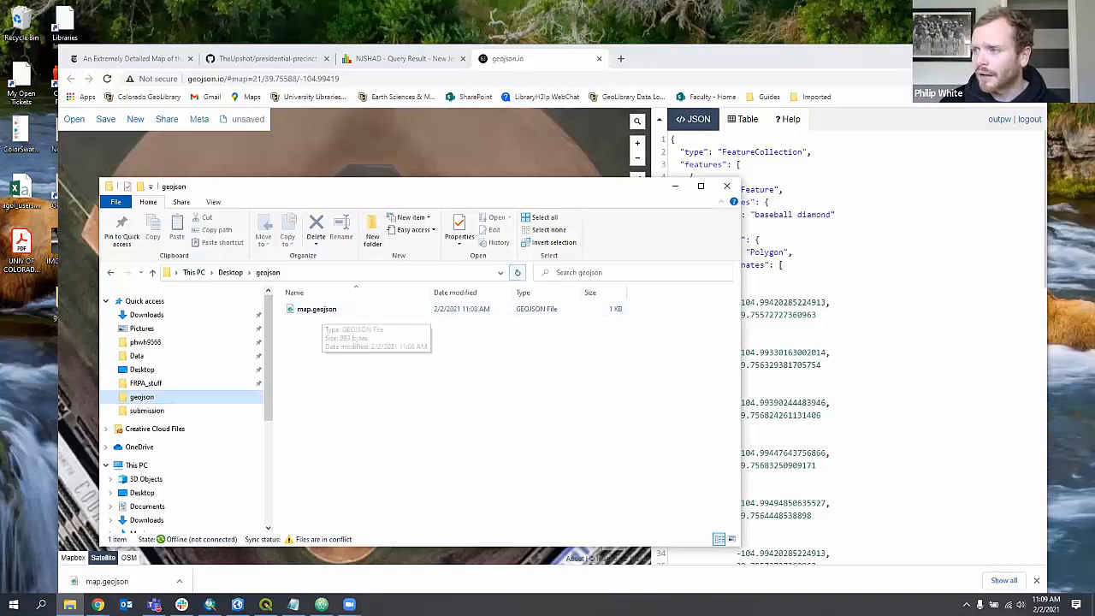
# Switch to the code editor and examine the feature properties, URLs and polygon coordinates in BoulderSanborn1900.geojson
pyautogui.click(322, 605)
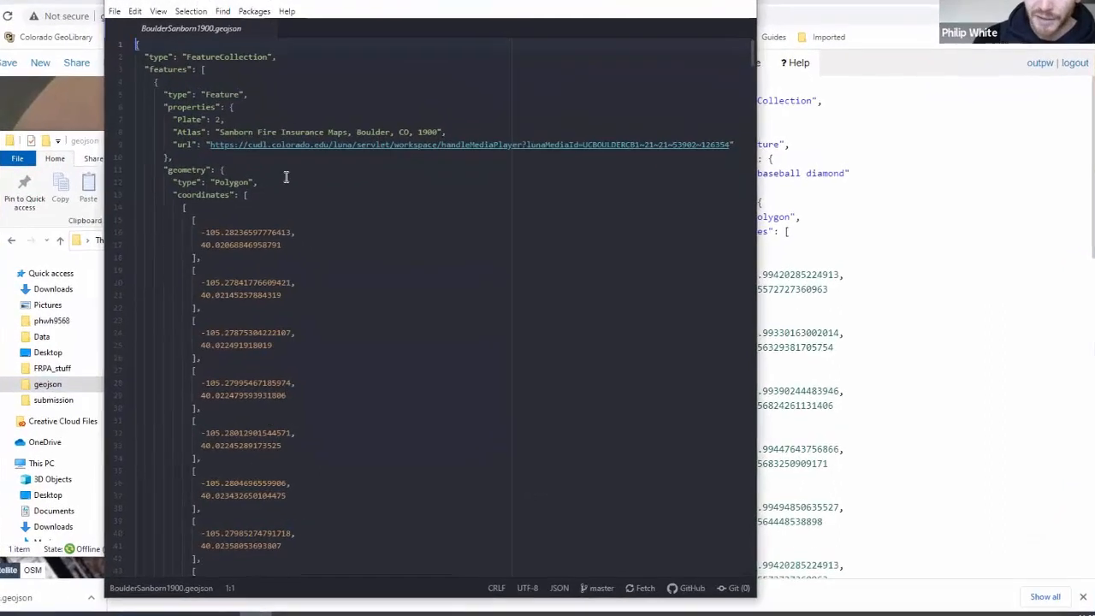
pyautogui.scroll(-4, 357, 238)
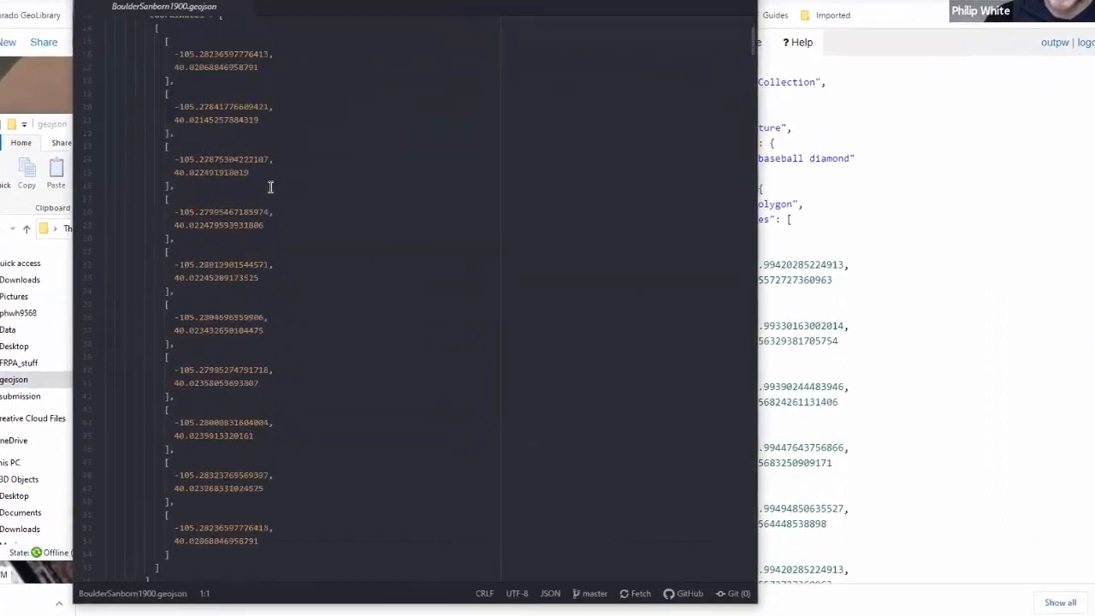
pyautogui.scroll(-10, 270, 186)
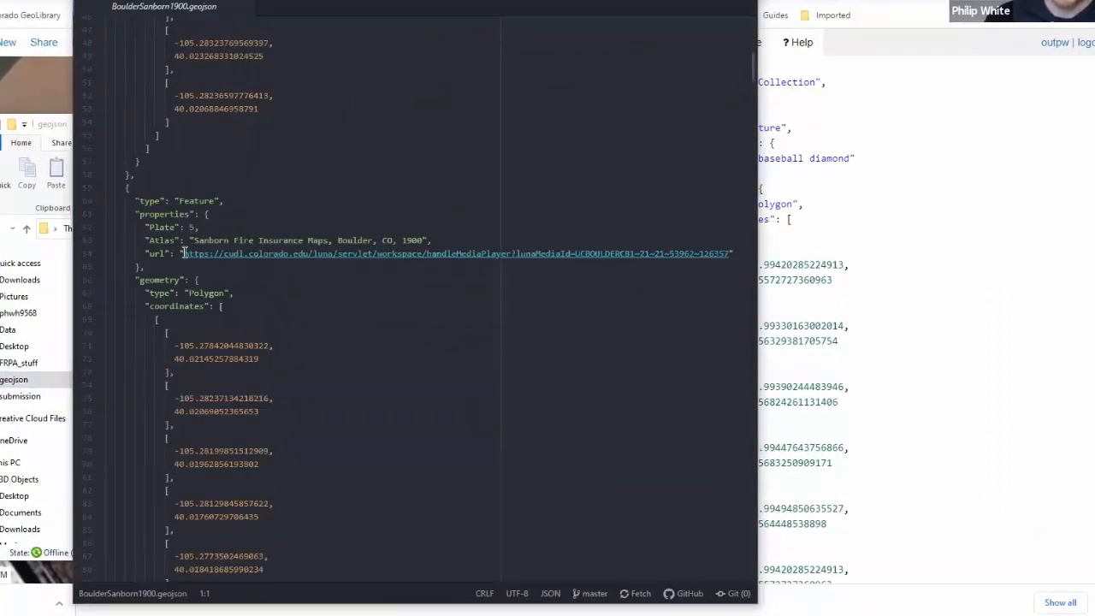
pyautogui.scroll(-10, 182, 253)
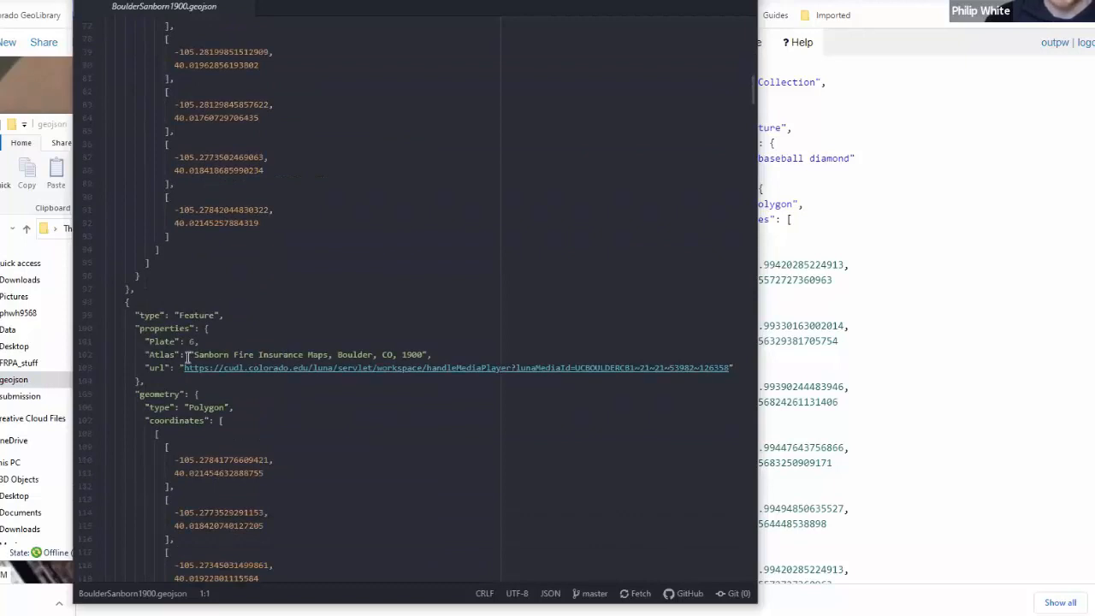
pyautogui.click(156, 368)
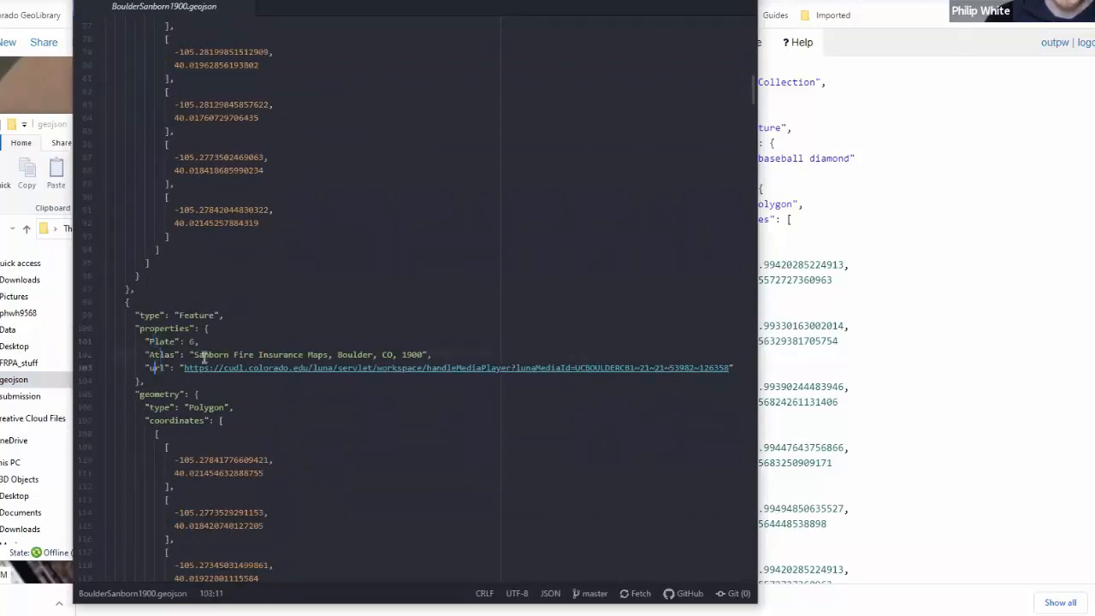
pyautogui.scroll(-18, 206, 357)
pyautogui.scroll(-20, 215, 359)
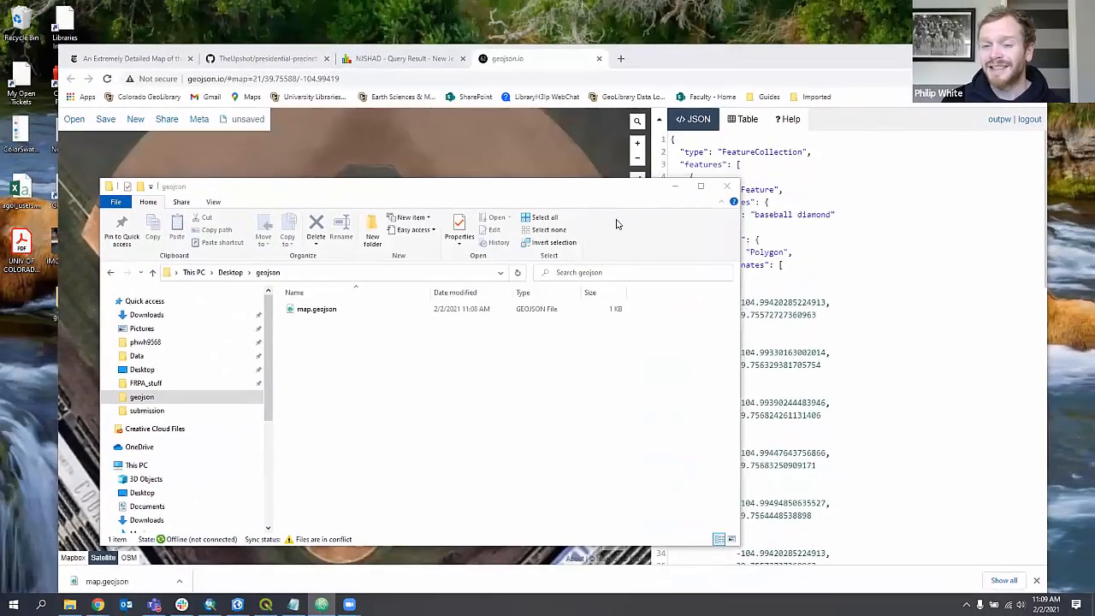
# Open the GeoJSON for the County of Residence choropleth from the NJSHAD query result and look through its features
pyautogui.click(684, 191)
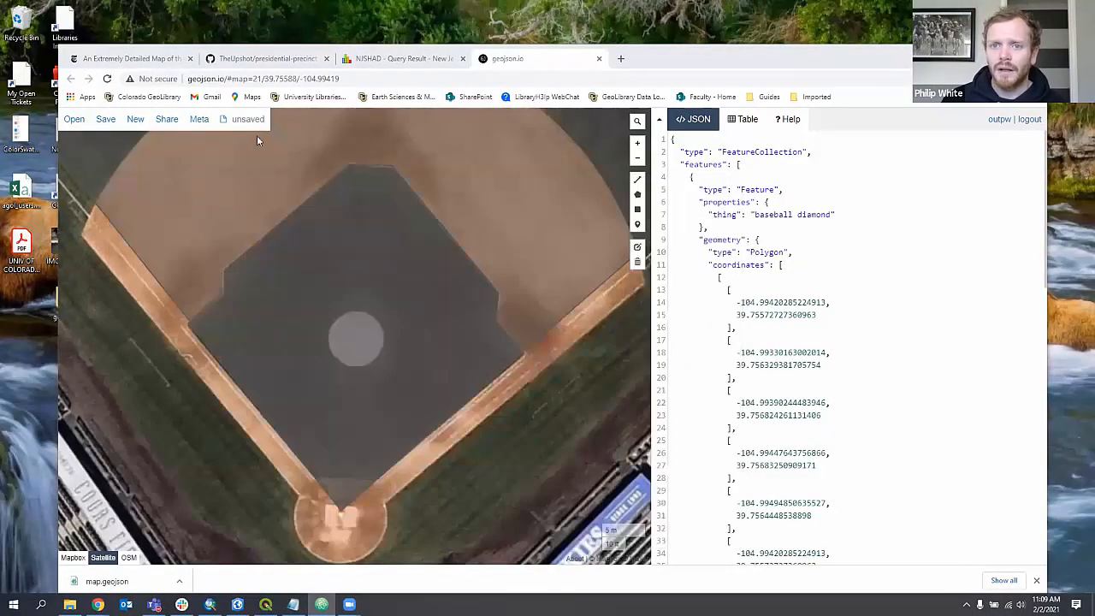
pyautogui.click(366, 60)
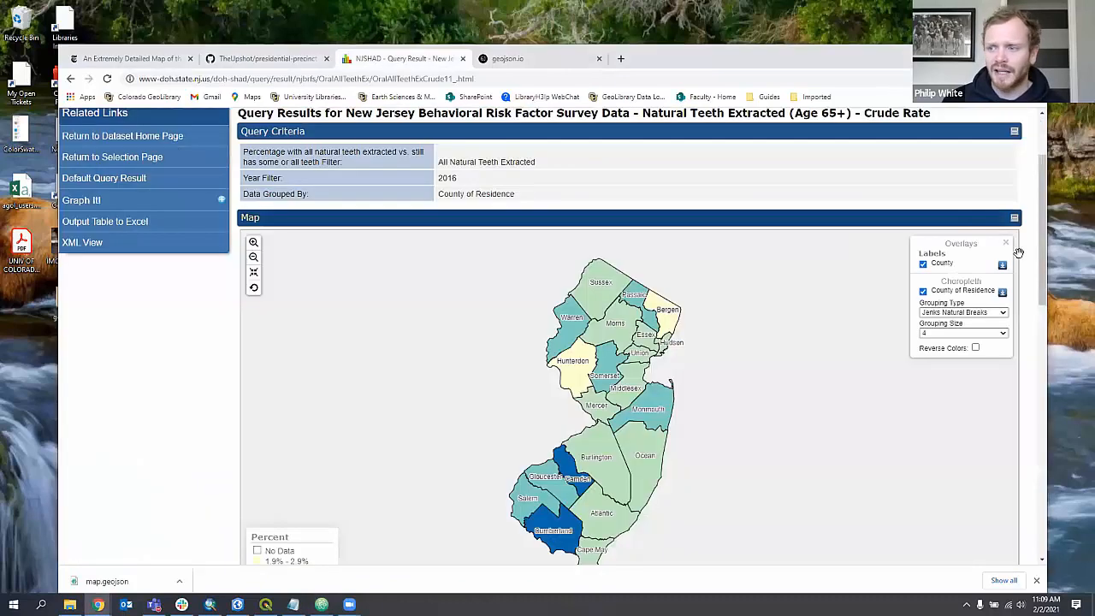
pyautogui.click(1004, 292)
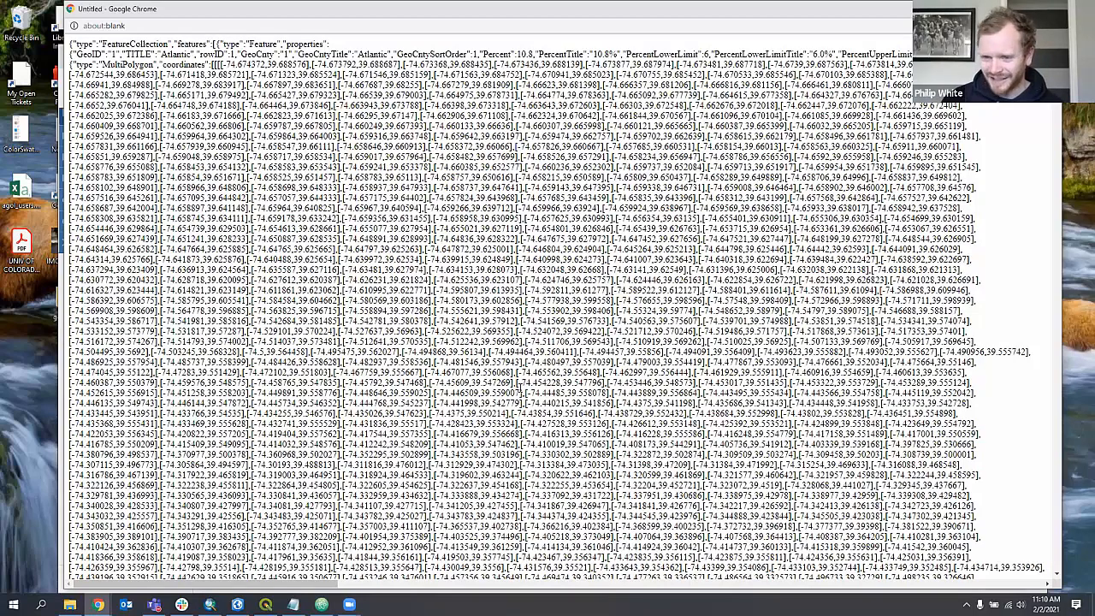
pyautogui.scroll(-10, 244, 351)
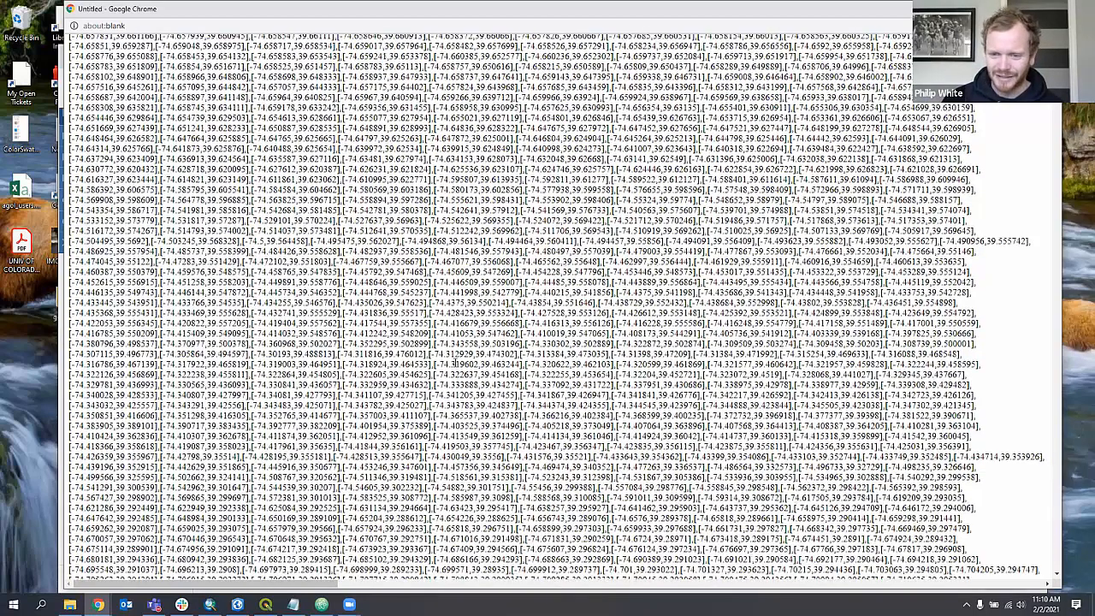
pyautogui.scroll(-5, 512, 379)
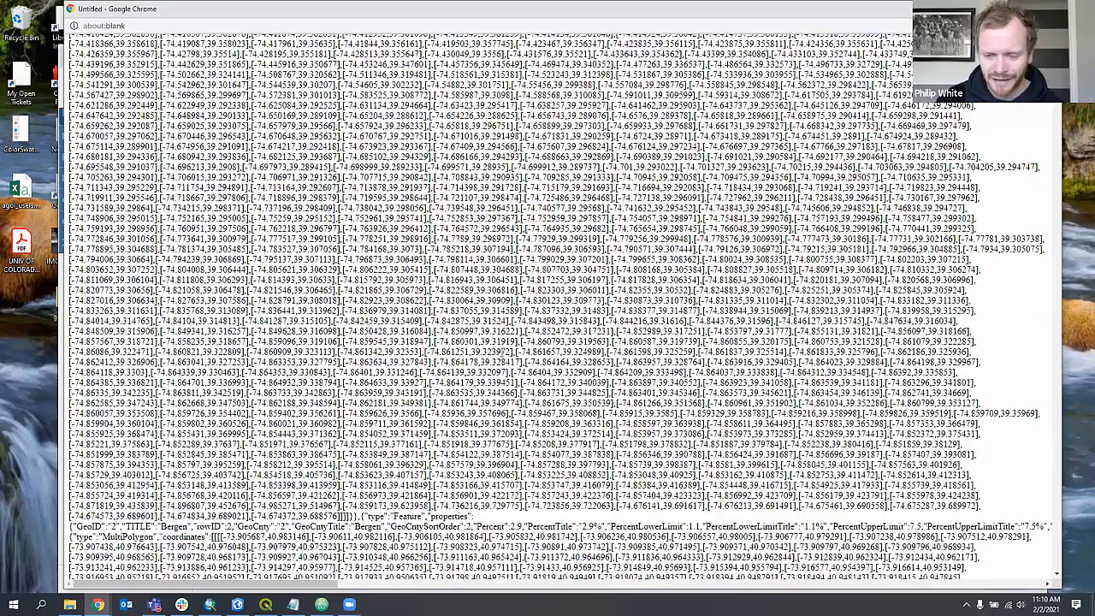
pyautogui.scroll(1, 537, 351)
pyautogui.scroll(14, 557, 308)
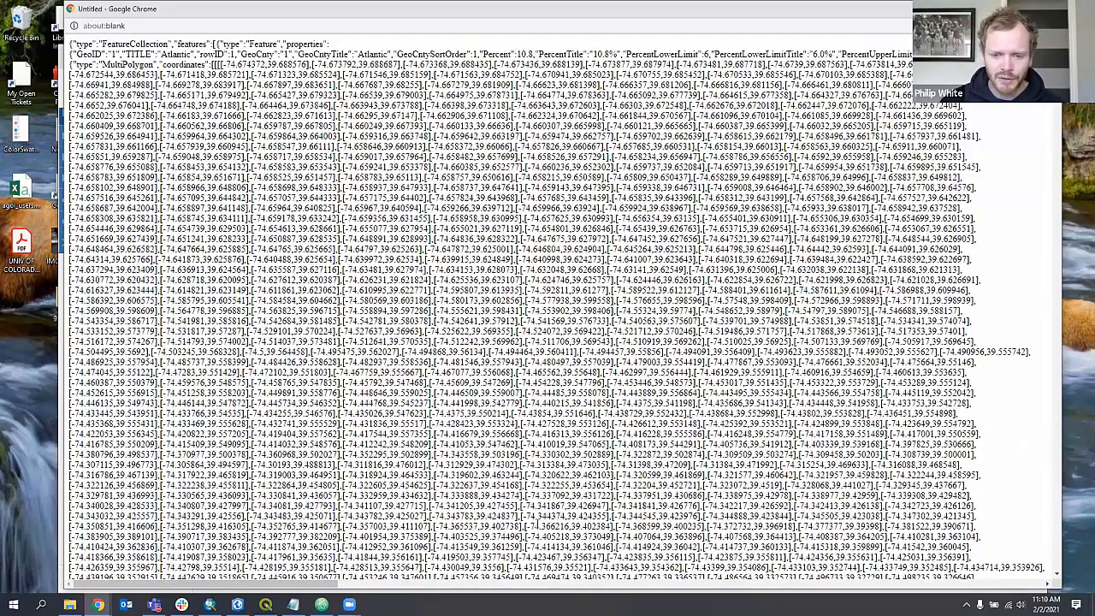
# Copy the entire New Jersey county GeoJSON text from the browser pop-up window into a blank Notepad document
pyautogui.click(293, 604)
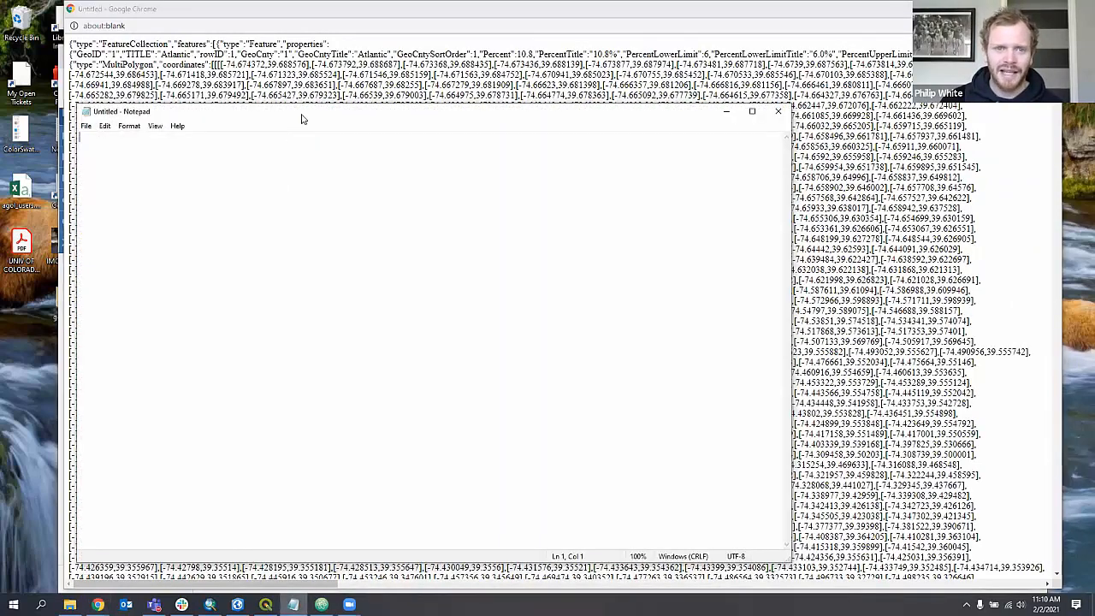
pyautogui.moveTo(302, 119); pyautogui.dragTo(432, 114)
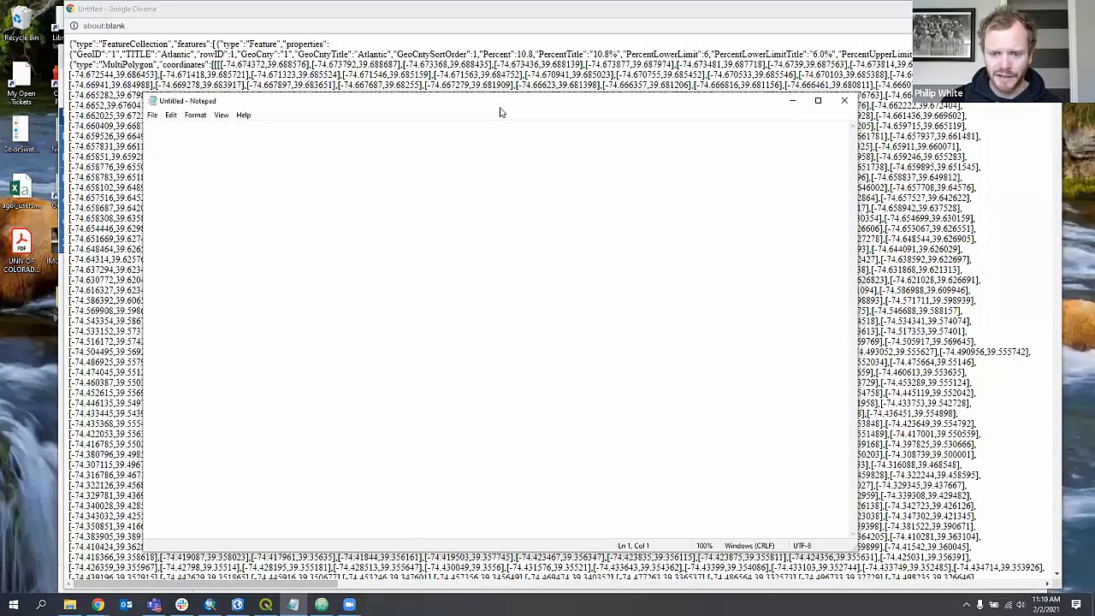
pyautogui.press('super+d')
pyautogui.moveTo(98, 604)
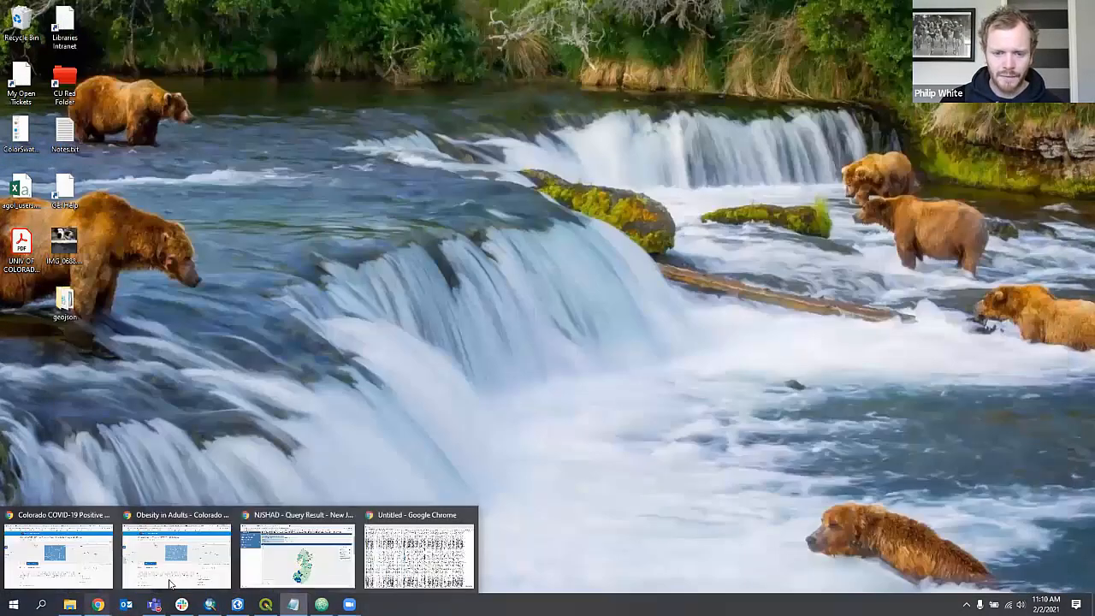
pyautogui.click(402, 516)
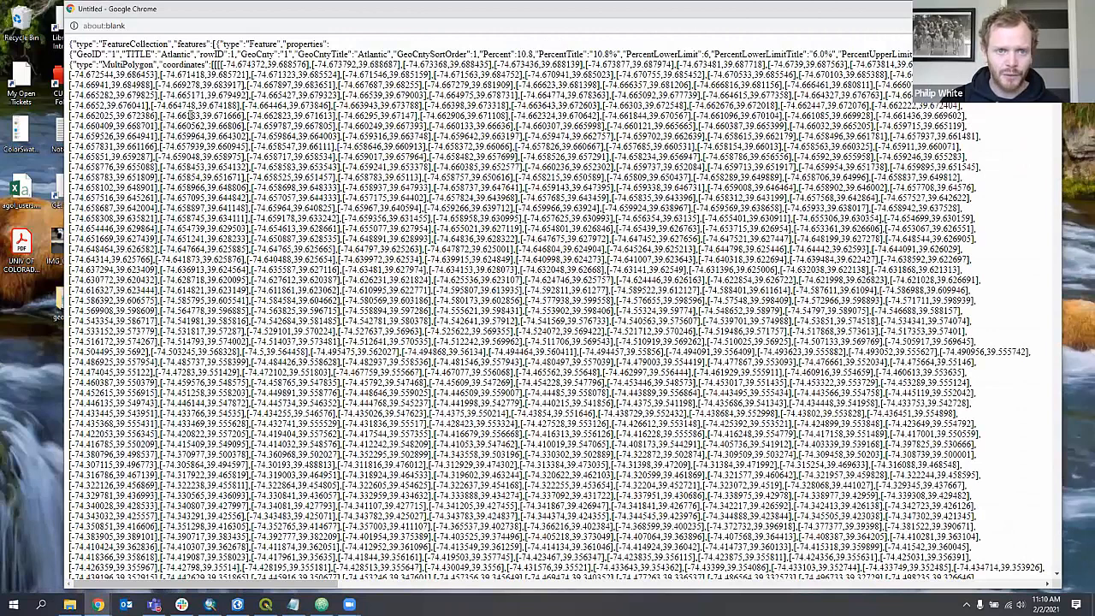
pyautogui.hotkey('ctrl', 'a')
pyautogui.rightClick(199, 120)
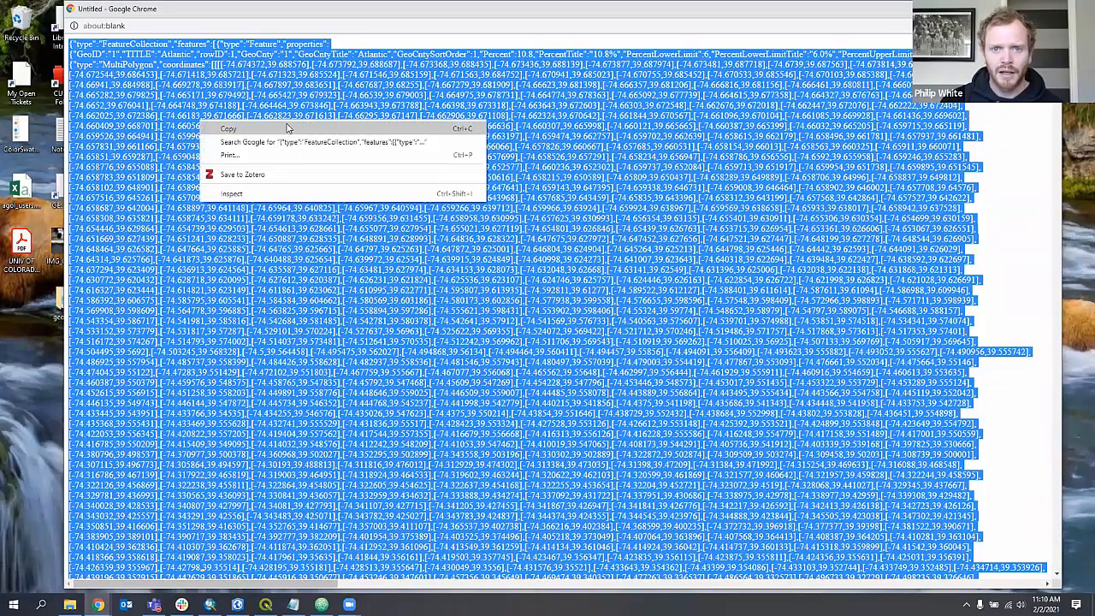
pyautogui.click(230, 129)
pyautogui.click(292, 604)
pyautogui.hotkey('ctrl', 'v')
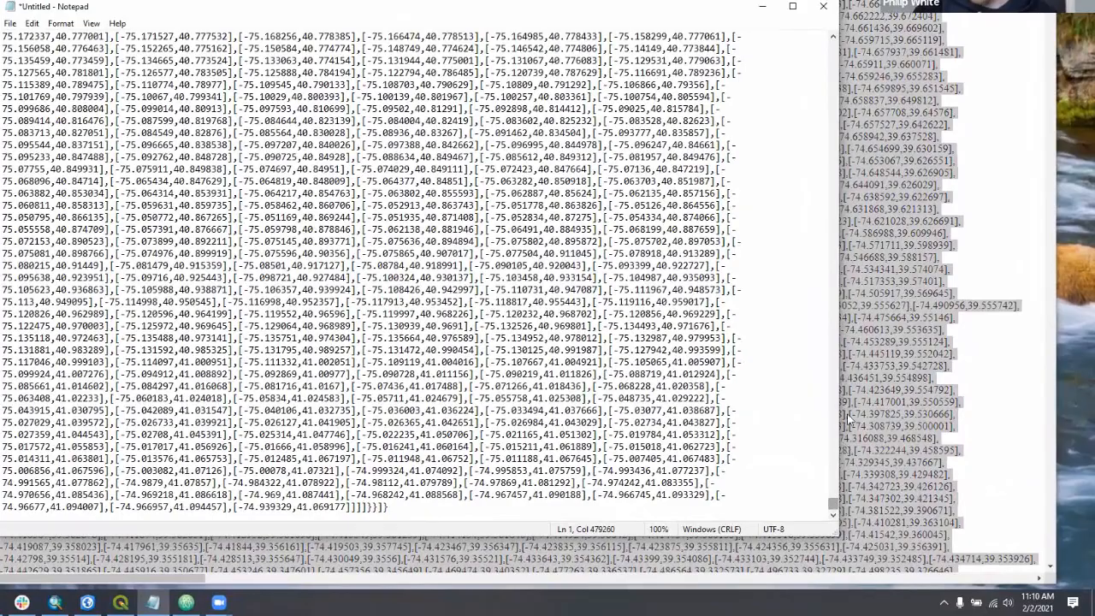
# Save the pasted text in the Desktop geojson folder as NJ_dental.geojson, using the All Files type and UTF-8 encoding
pyautogui.moveTo(834, 504); pyautogui.dragTo(833, 42)
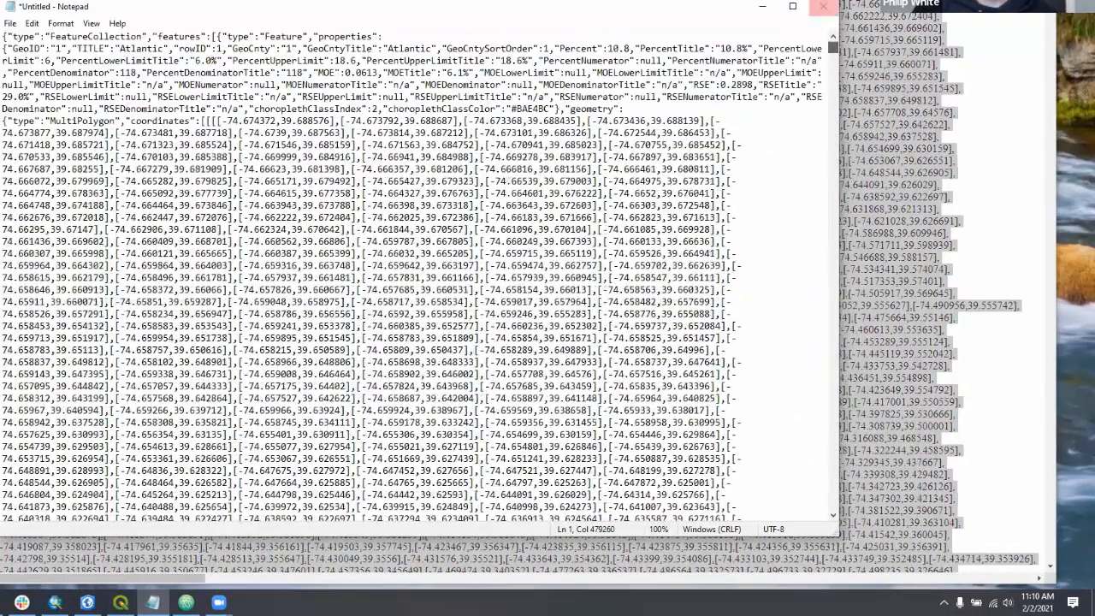
pyautogui.click(11, 24)
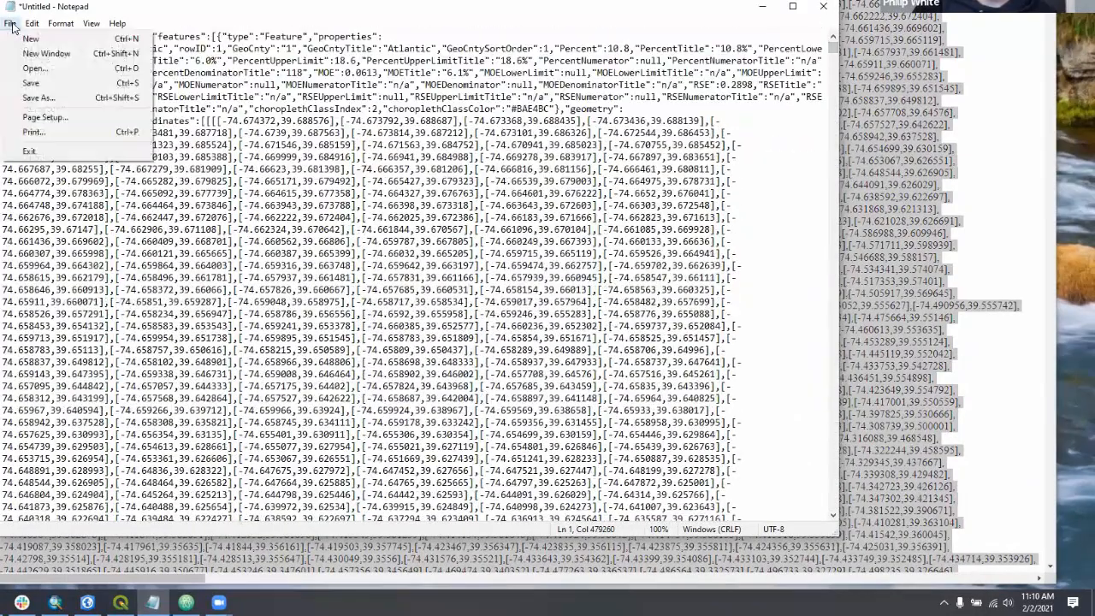
pyautogui.click(54, 99)
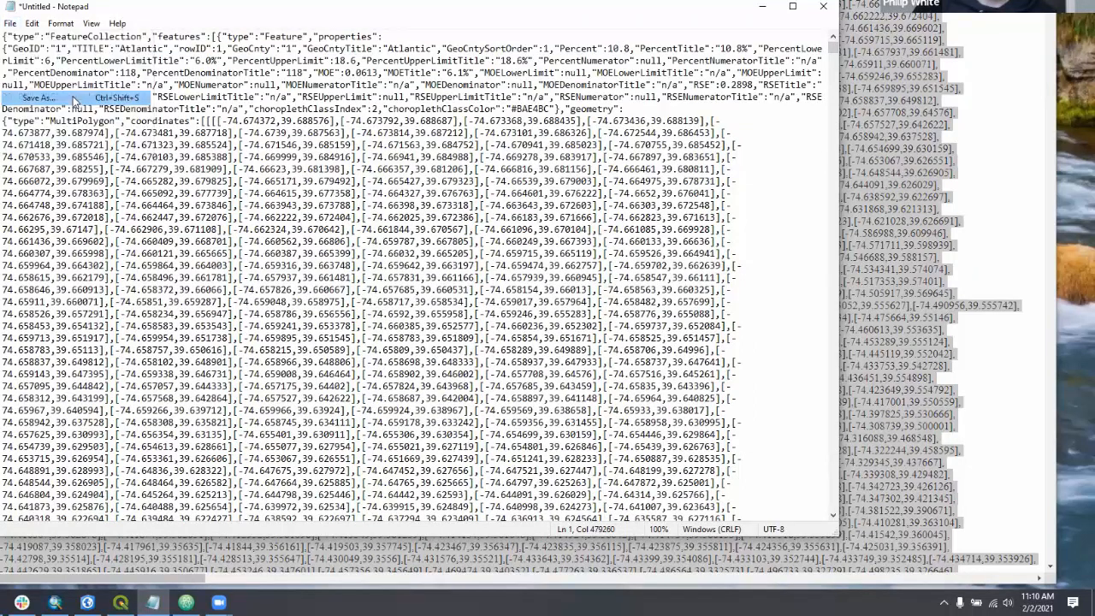
pyautogui.click(158, 64)
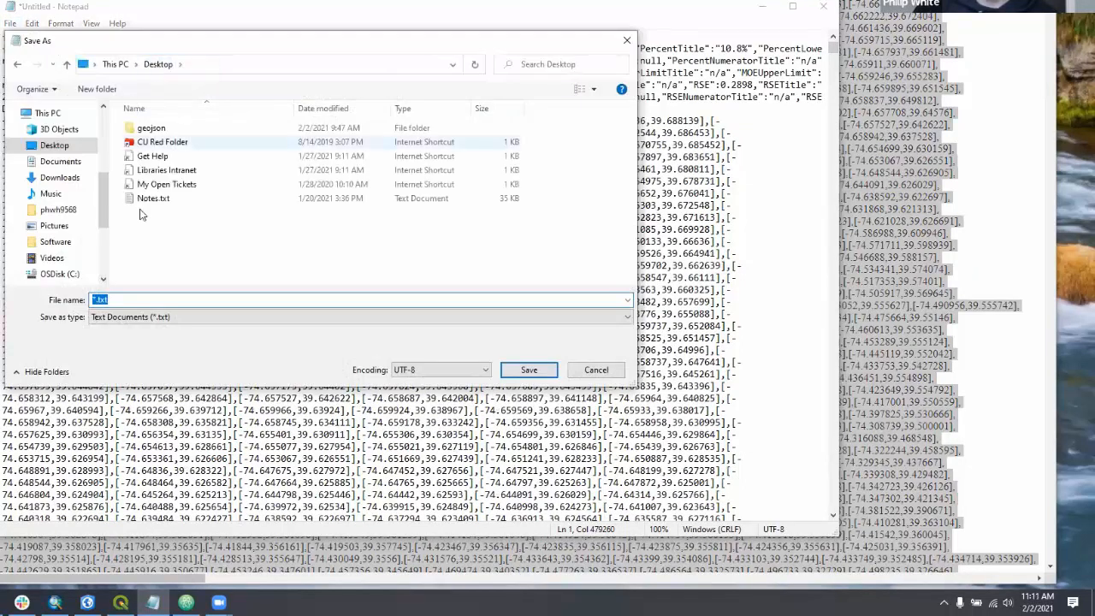
pyautogui.doubleClick(151, 128)
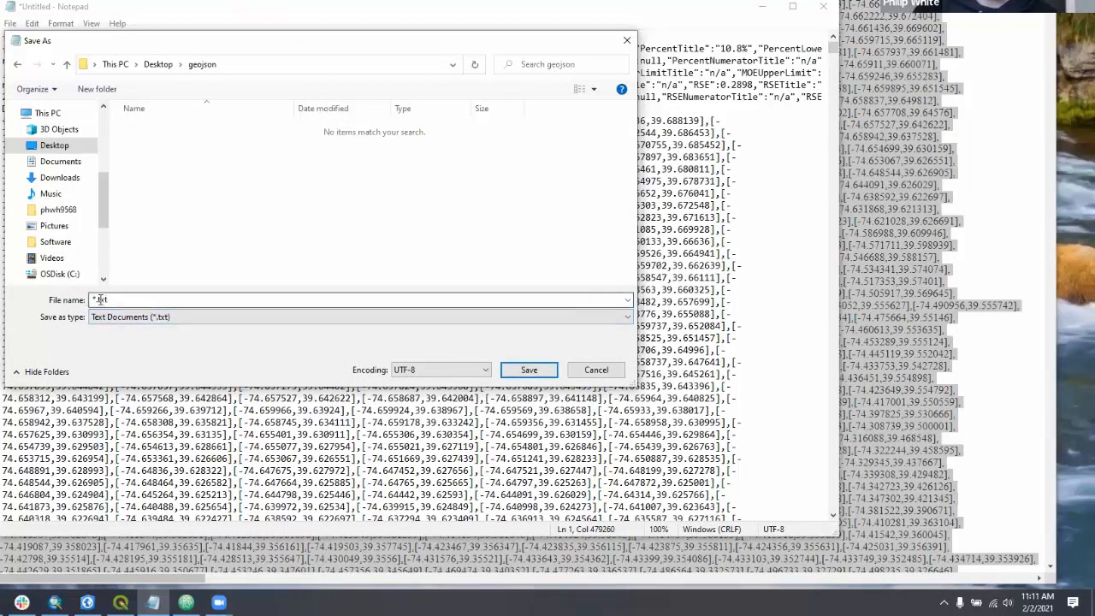
pyautogui.click(129, 317)
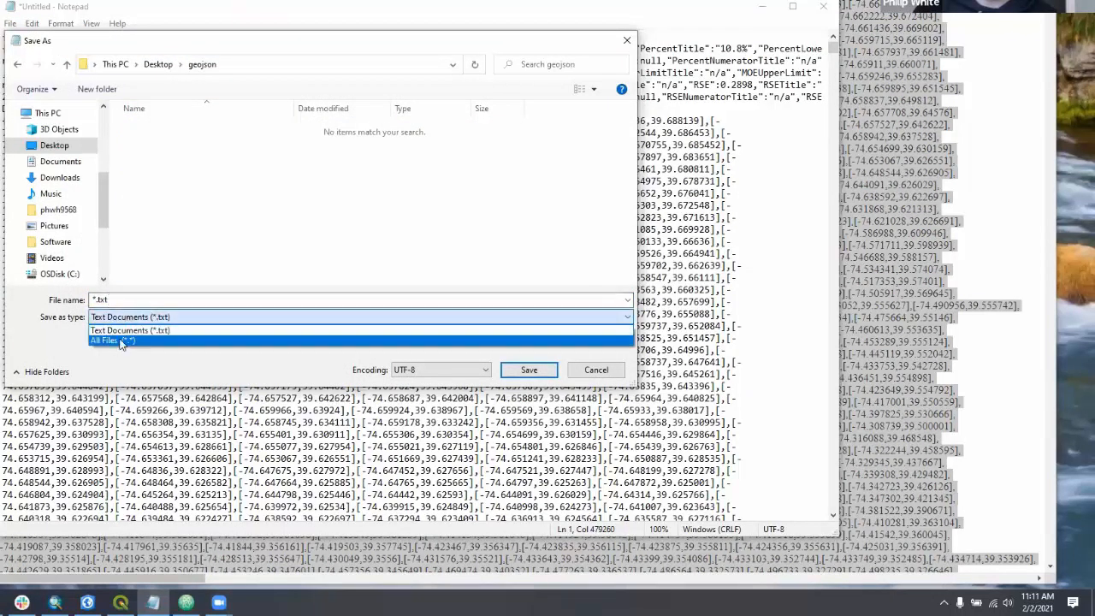
pyautogui.click(122, 341)
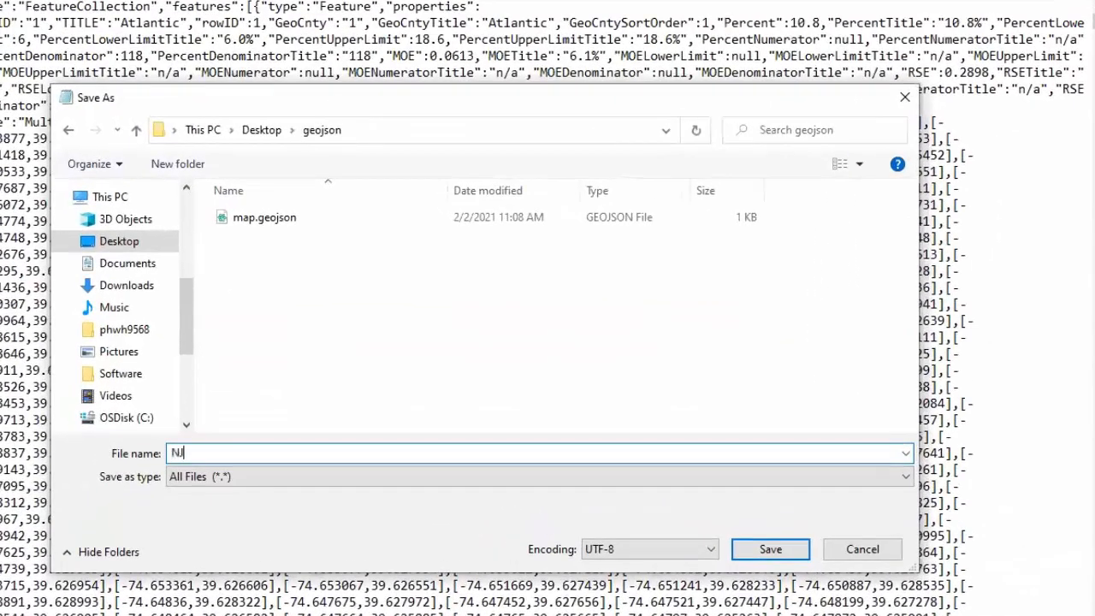
pyautogui.write('dental.geojson')
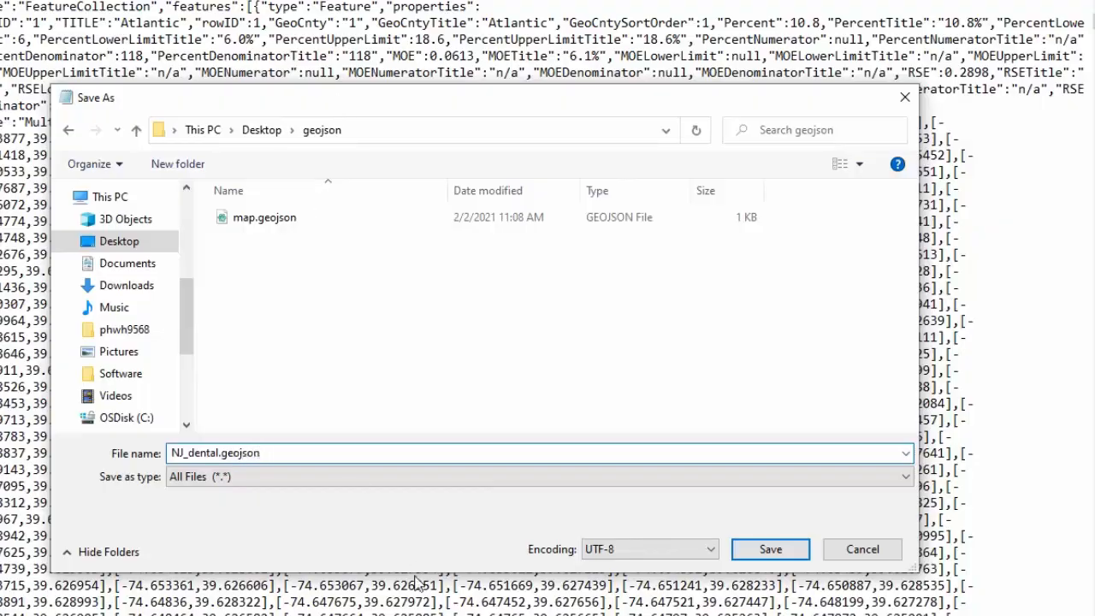
pyautogui.click(770, 550)
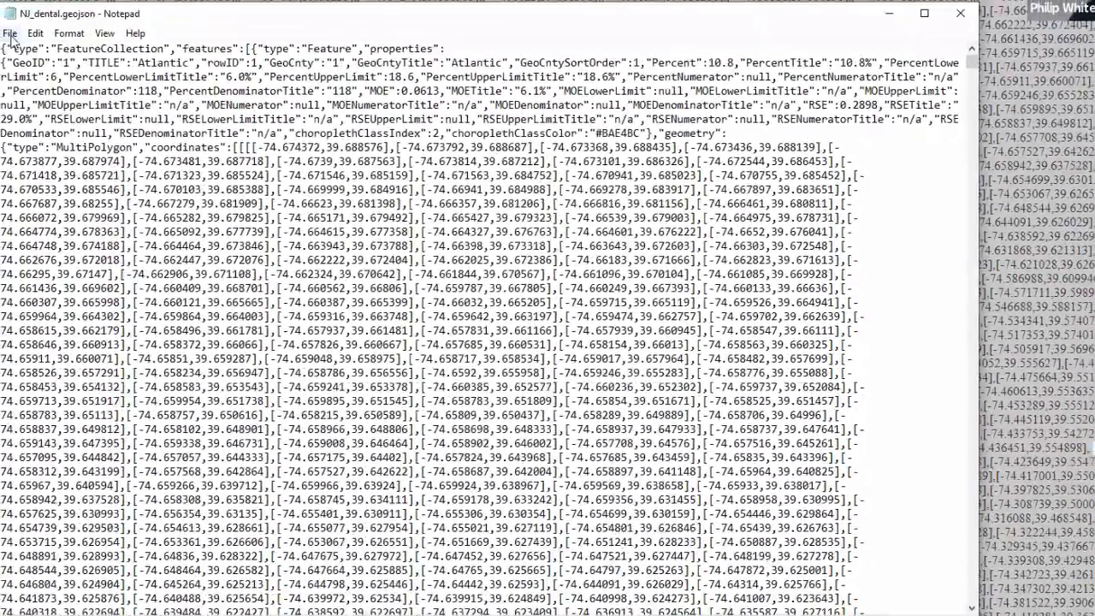
# Save another copy of the document in the geojson folder under the name NJ_dental.json
pyautogui.click(17, 41)
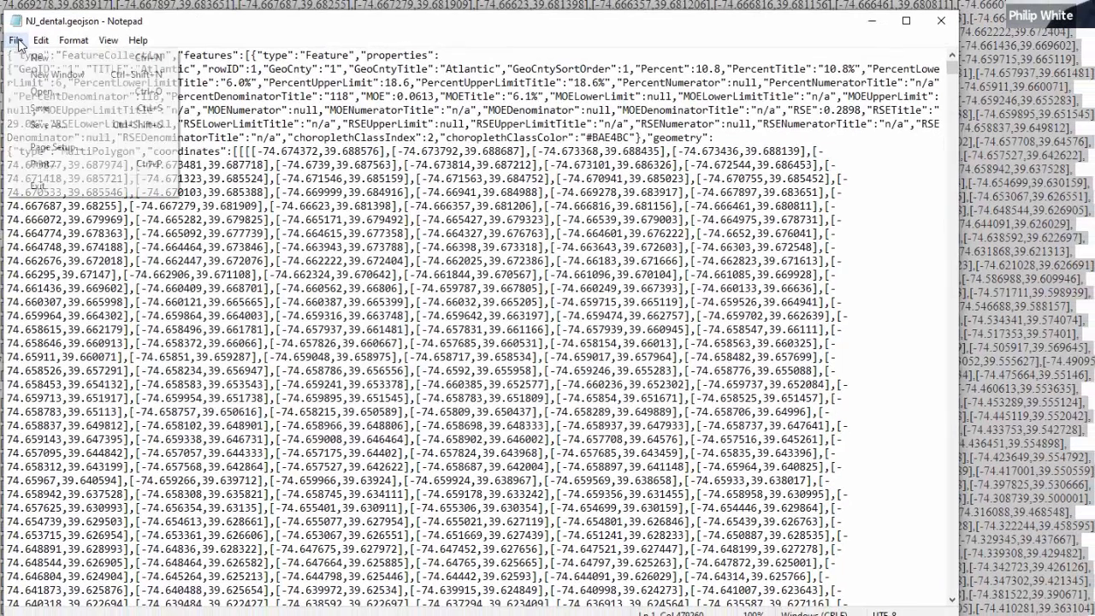
pyautogui.click(48, 124)
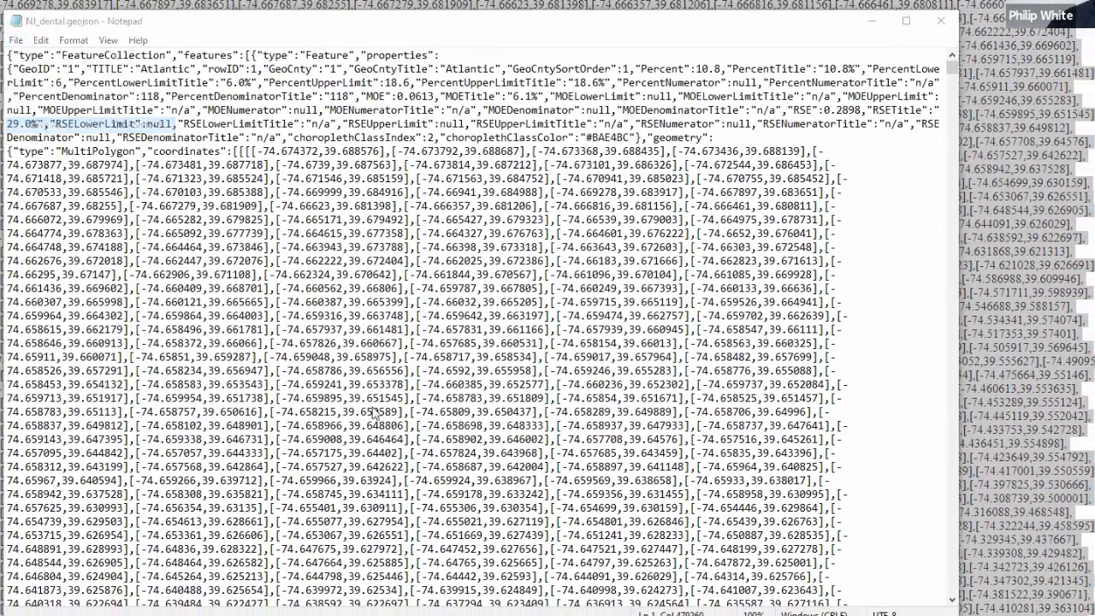
pyautogui.click(242, 426)
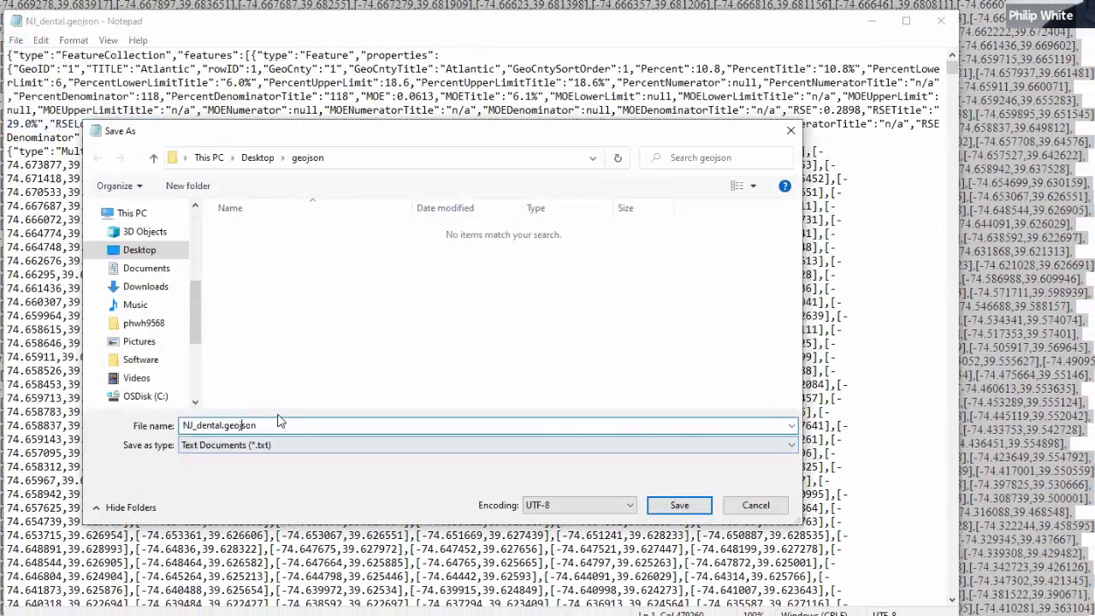
pyautogui.press('BackSpace')
pyautogui.press('BackSpace')
pyautogui.press('BackSpace')
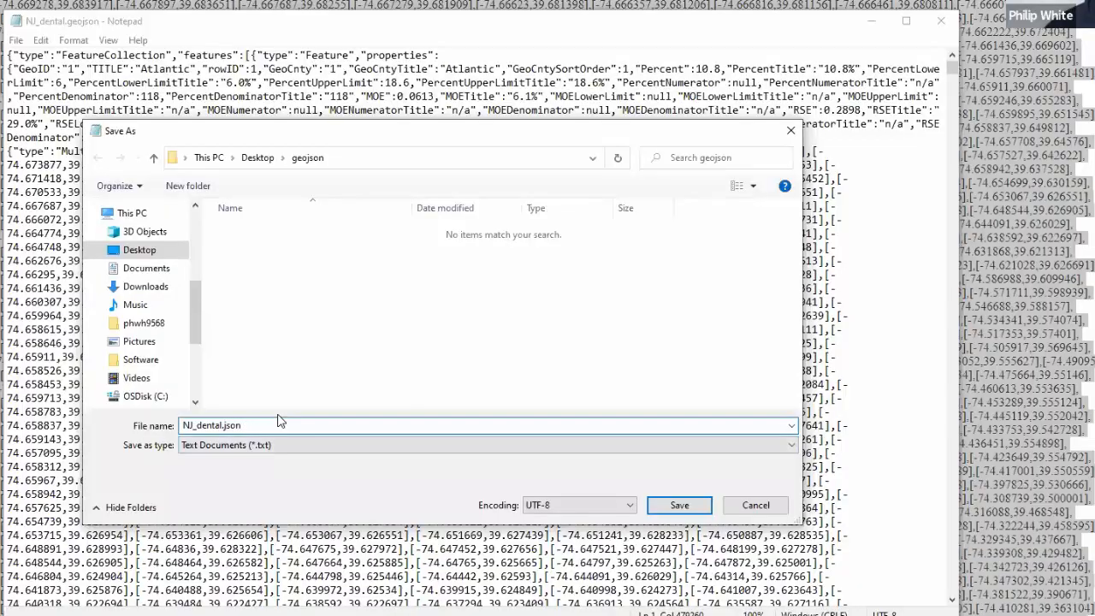
pyautogui.click(676, 506)
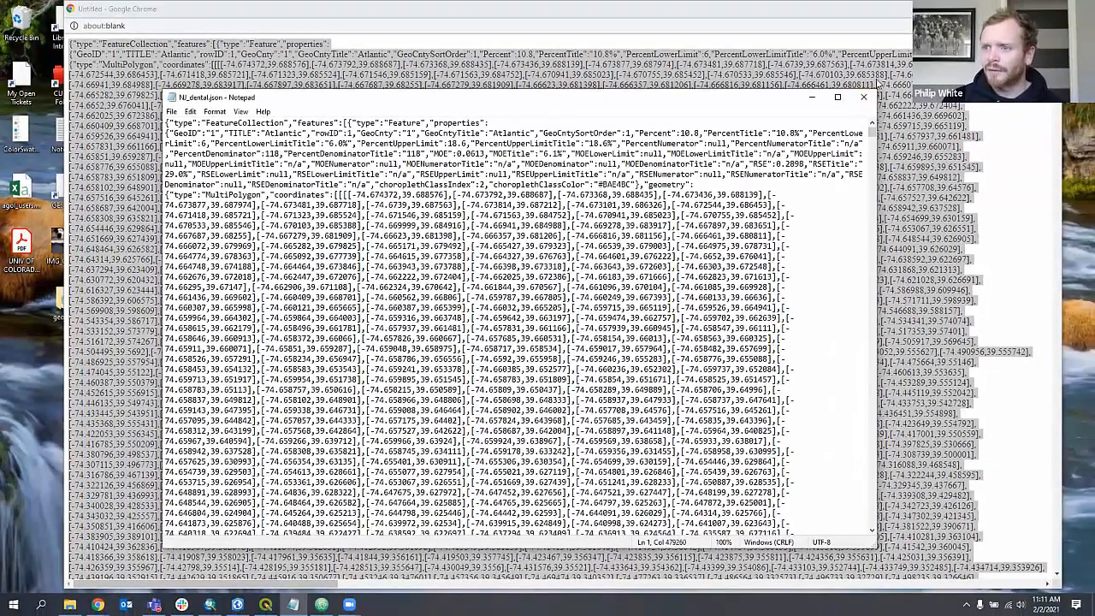
# Minimize the open text windows, switch to QGIS and add NJ_dental.geojson from the File Explorer geojson folder as a layer
pyautogui.click(812, 96)
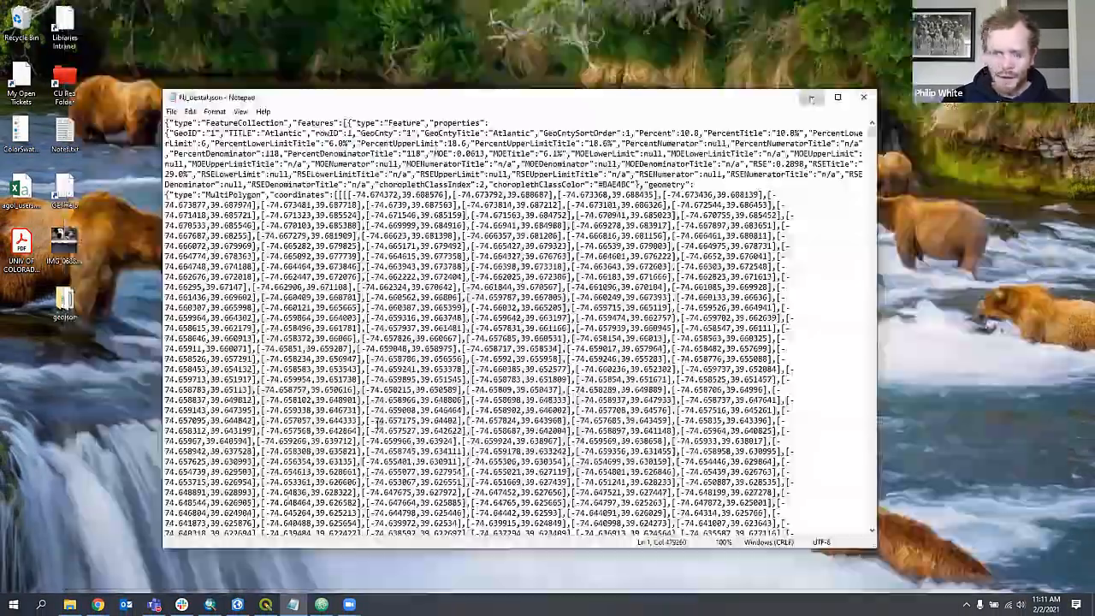
pyautogui.click(813, 96)
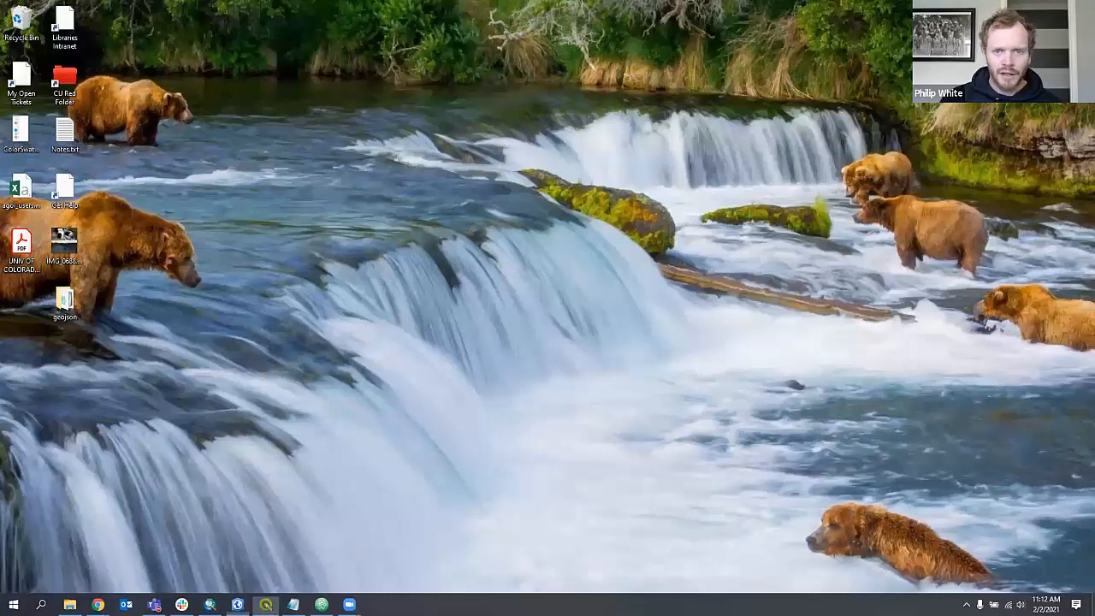
pyautogui.click(266, 605)
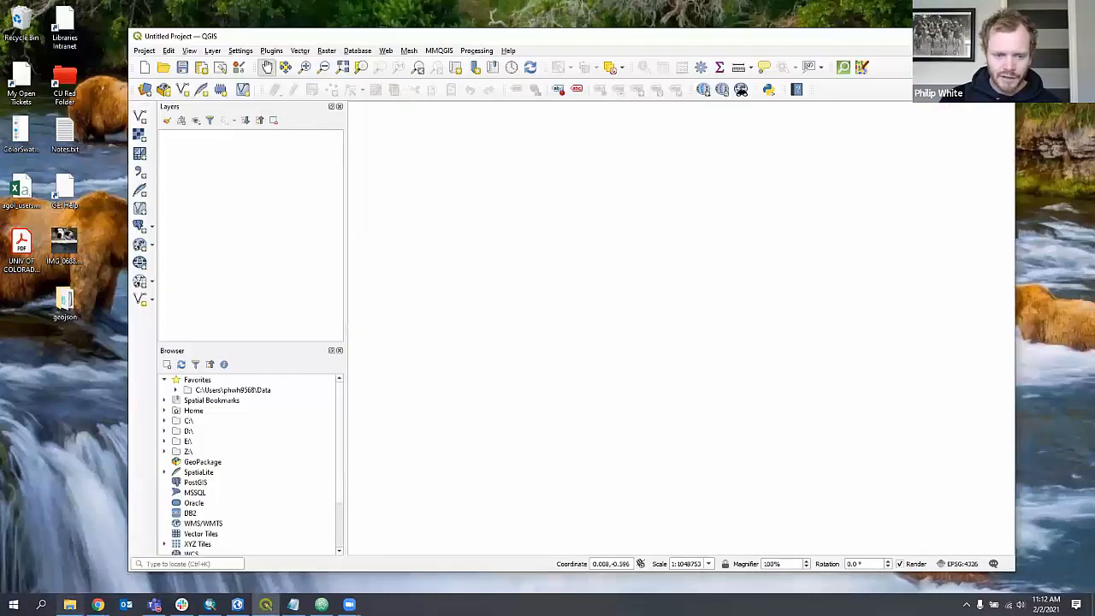
pyautogui.click(69, 605)
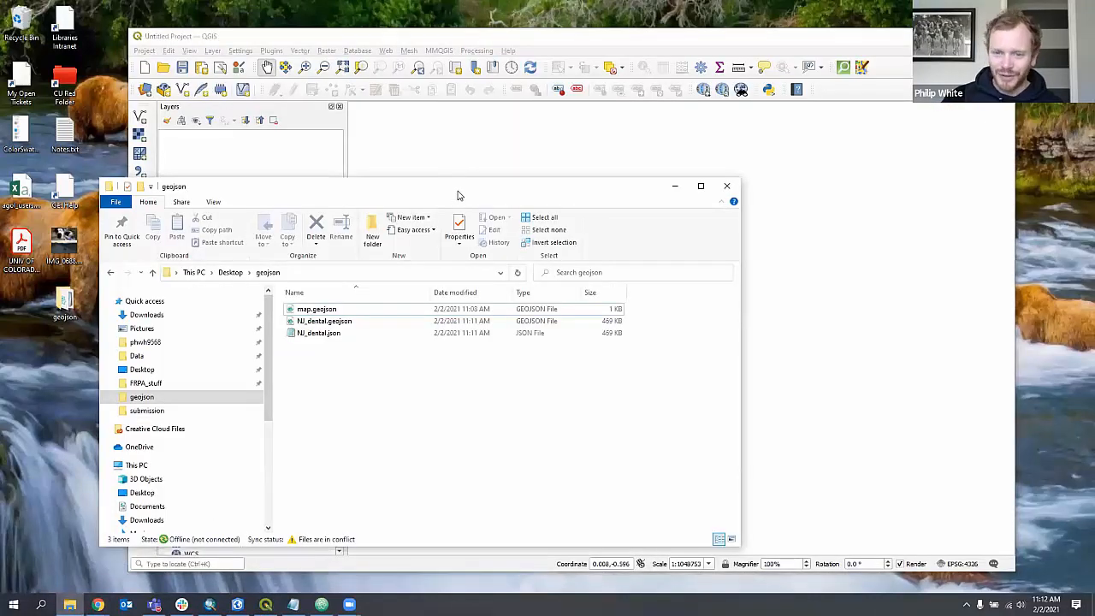
pyautogui.moveTo(460, 195); pyautogui.dragTo(741, 108)
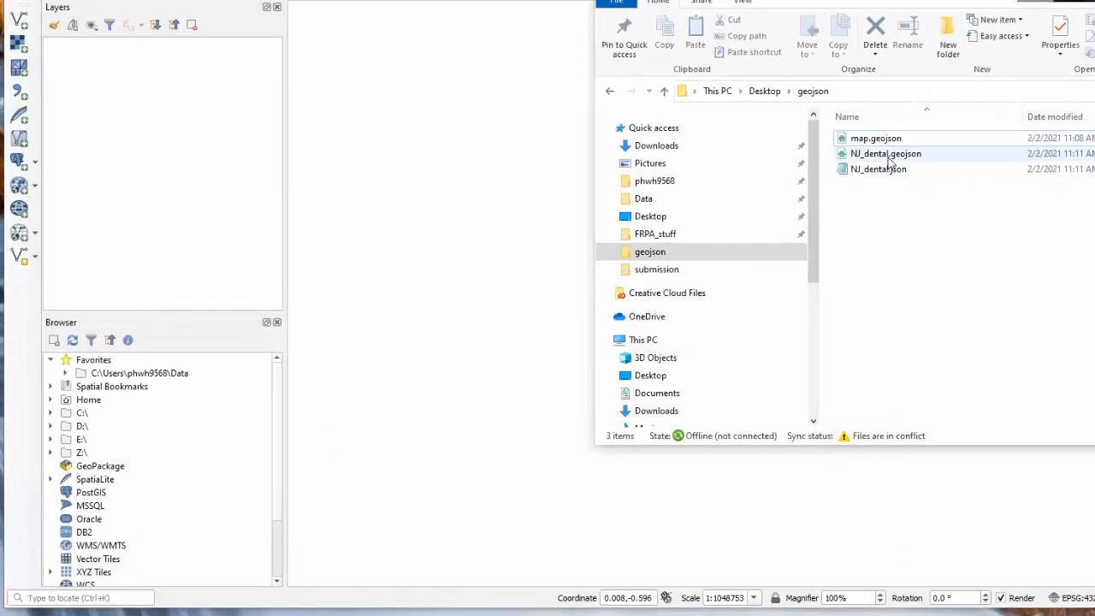
pyautogui.moveTo(599, 234); pyautogui.dragTo(417, 253)
pyautogui.moveTo(644, 177)
pyautogui.mouseDown()
pyautogui.moveTo(503, 219)
pyautogui.moveTo(536, 228)
pyautogui.mouseUp()
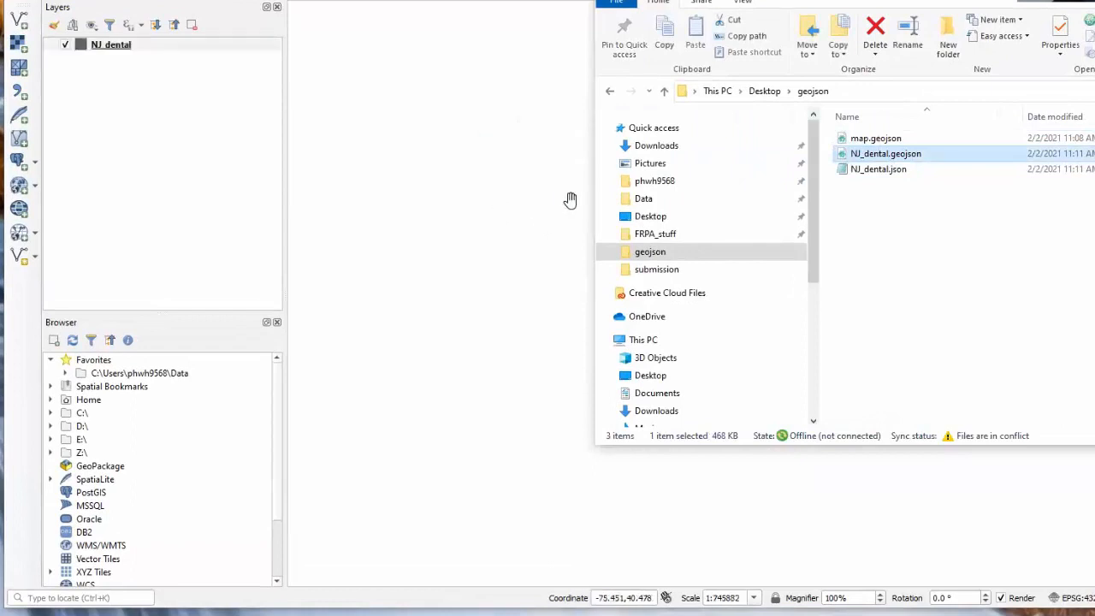
pyautogui.moveTo(963, 0); pyautogui.dragTo(970, 2)
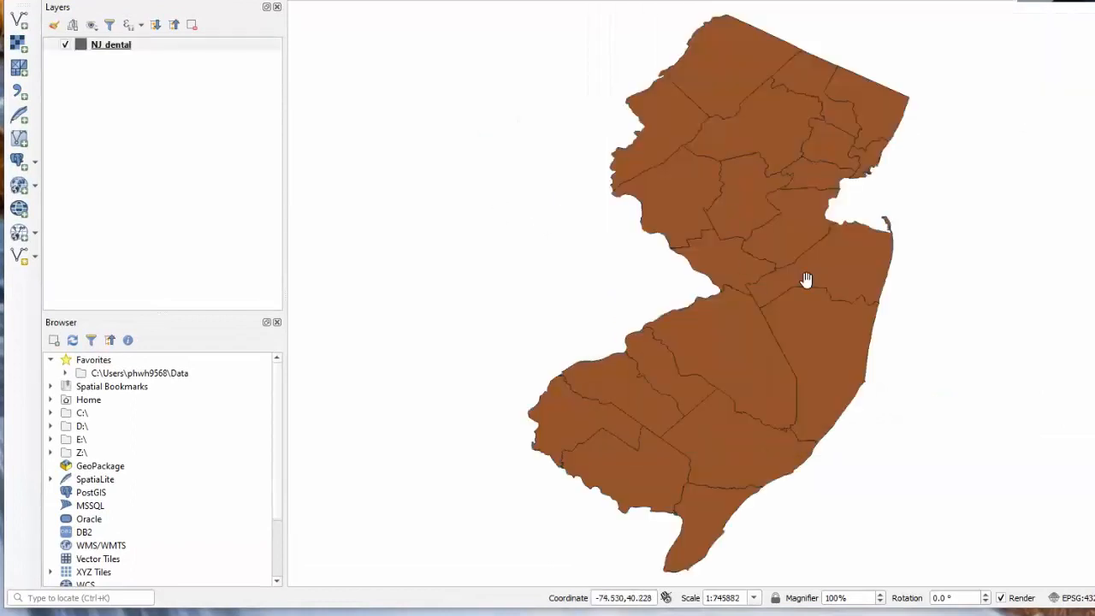
pyautogui.moveTo(836, 256); pyautogui.dragTo(775, 261)
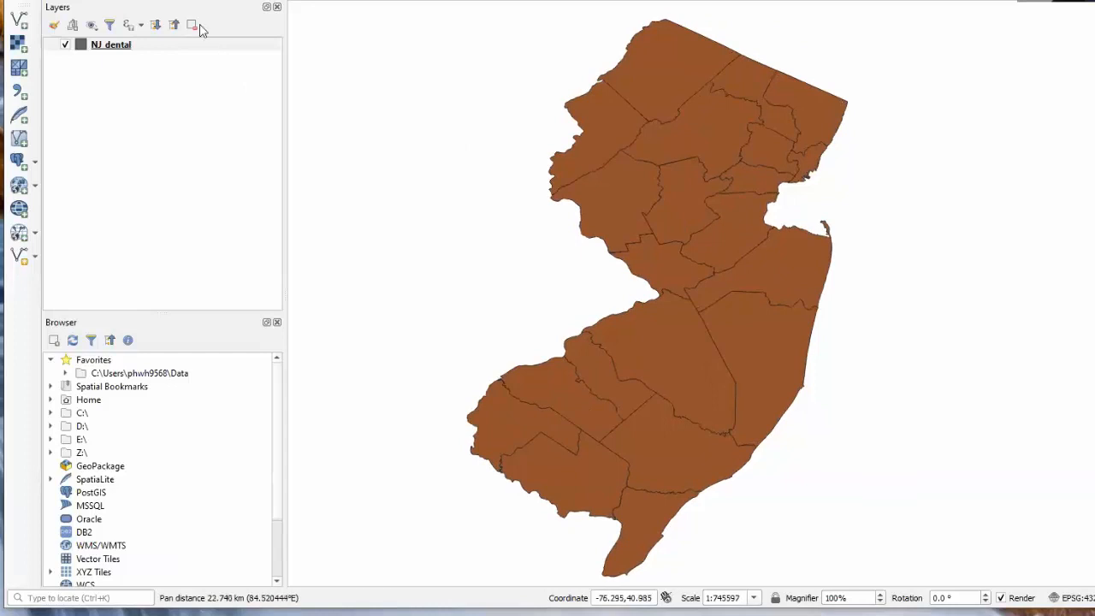
# Review the county records in the NJ_dental layer's attribute table and close the table
pyautogui.rightClick(105, 51)
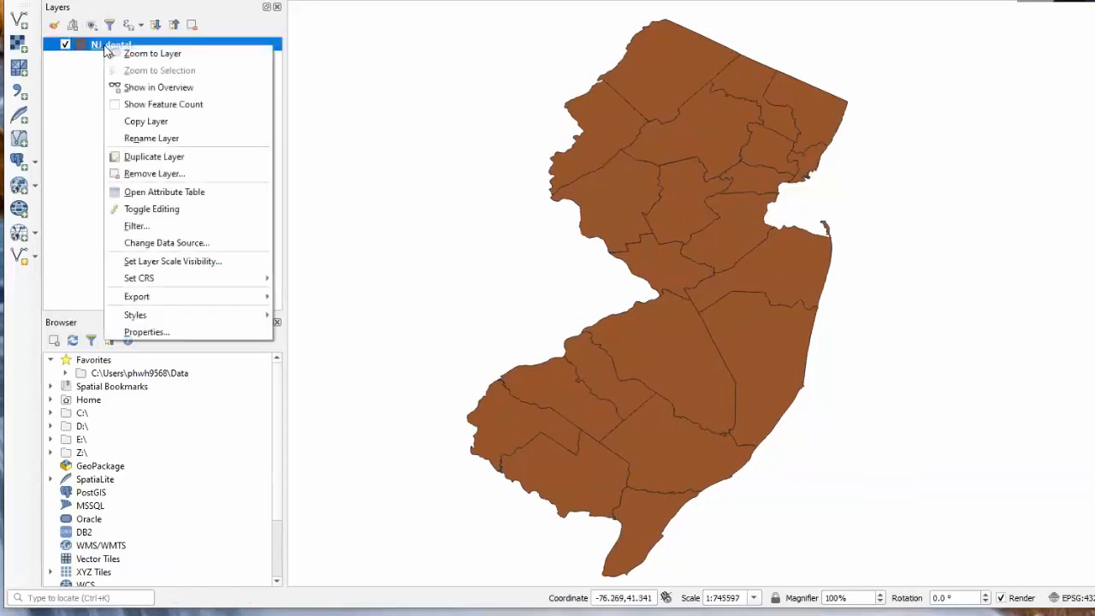
pyautogui.click(165, 194)
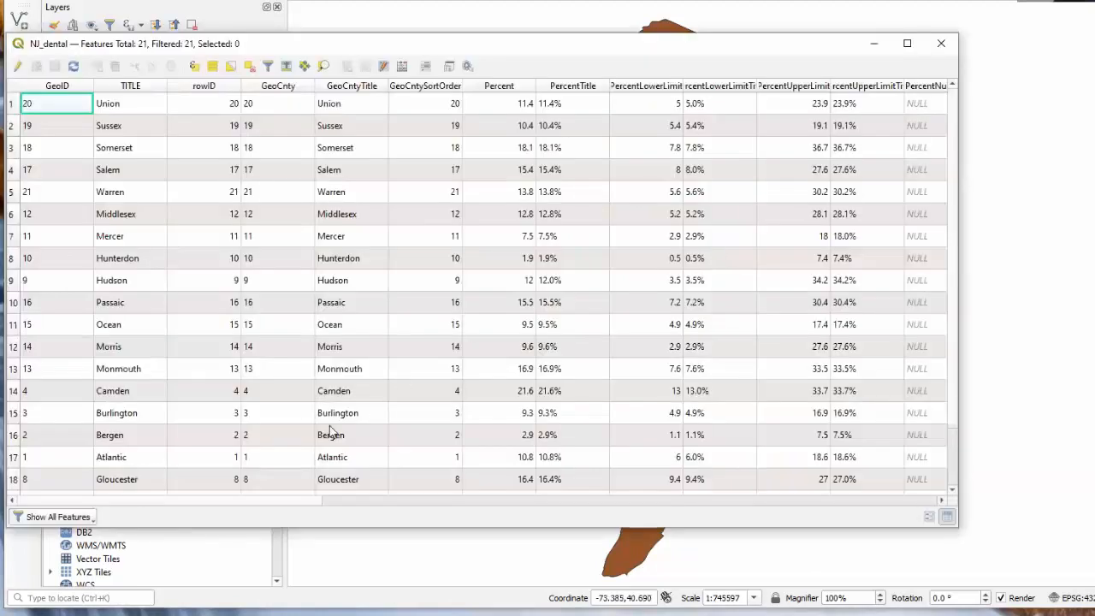
pyautogui.click(942, 43)
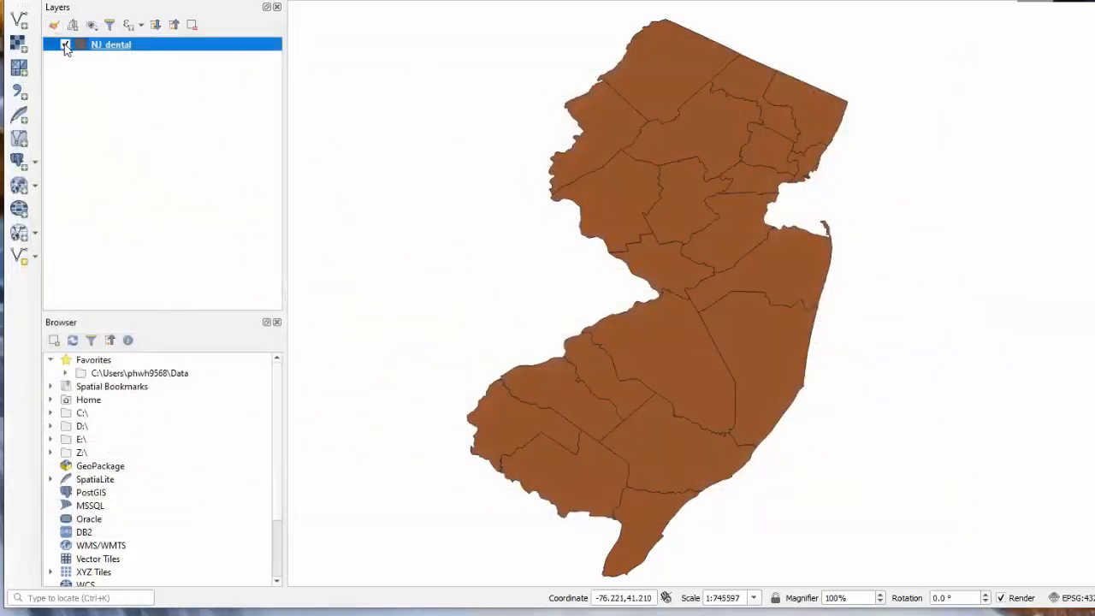
# Hide the NJ_dental layer and add NJ_dental.json from the geojson folder as a second layer
pyautogui.click(65, 44)
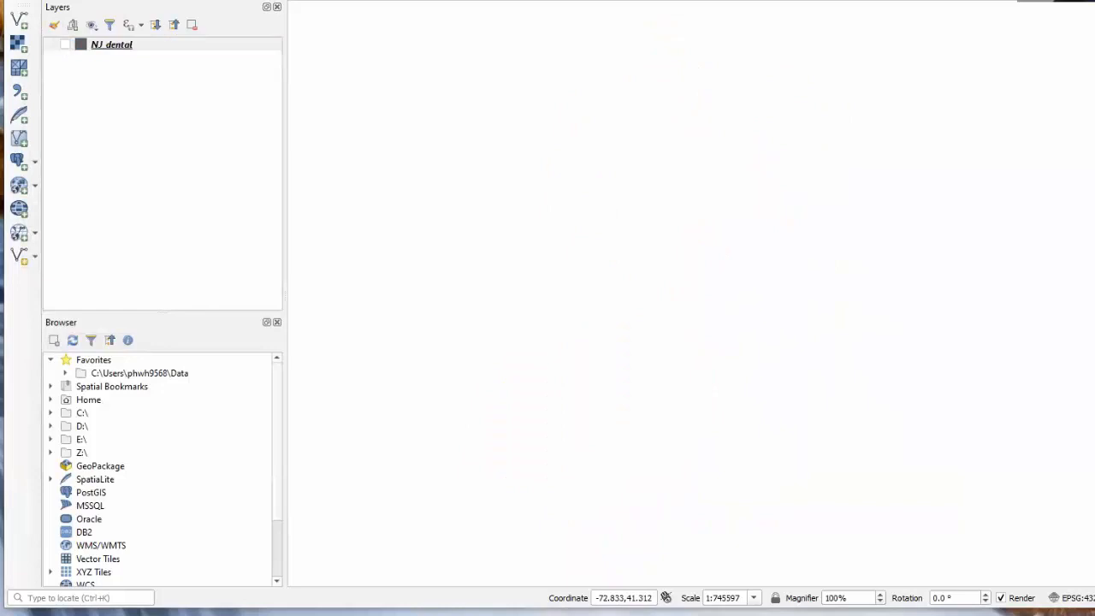
pyautogui.hotkey('alt', 'Tab')
pyautogui.click(762, 161)
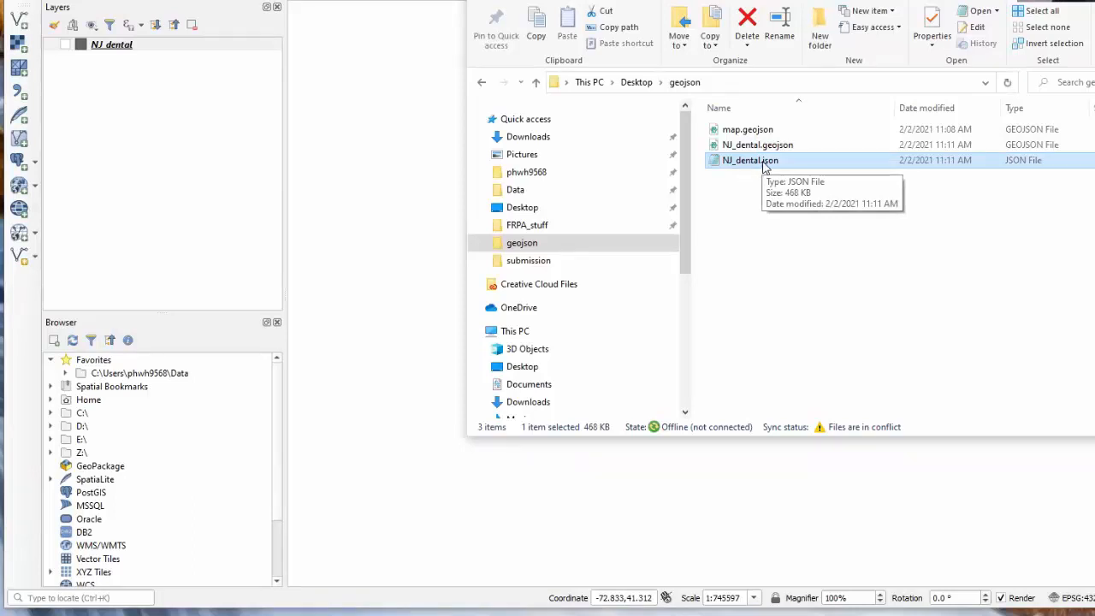
pyautogui.moveTo(764, 167); pyautogui.dragTo(385, 159)
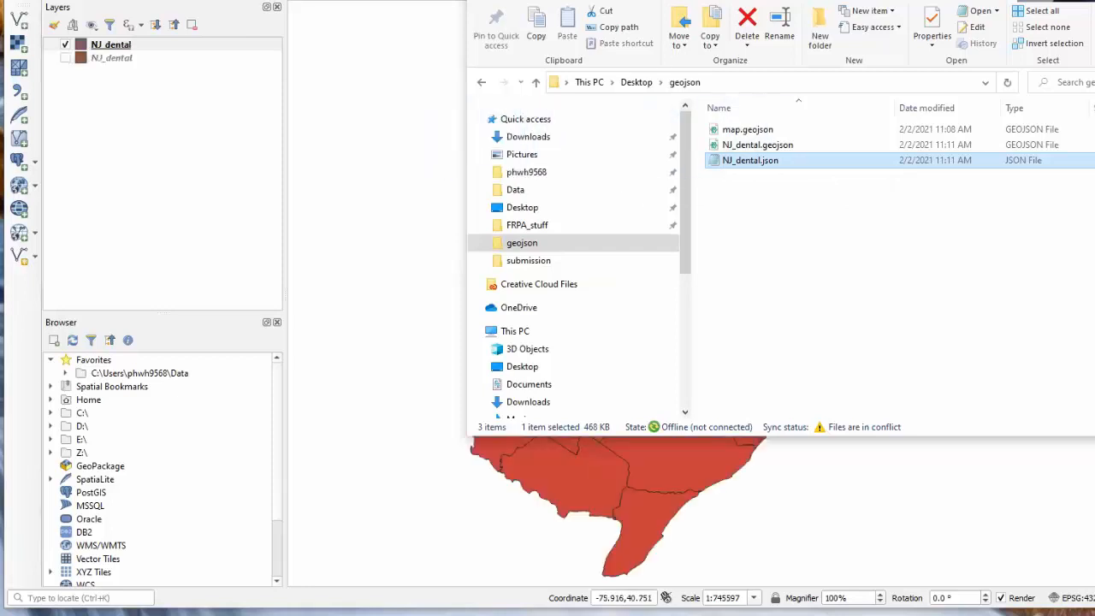
pyautogui.hotkey('alt', 'Tab')
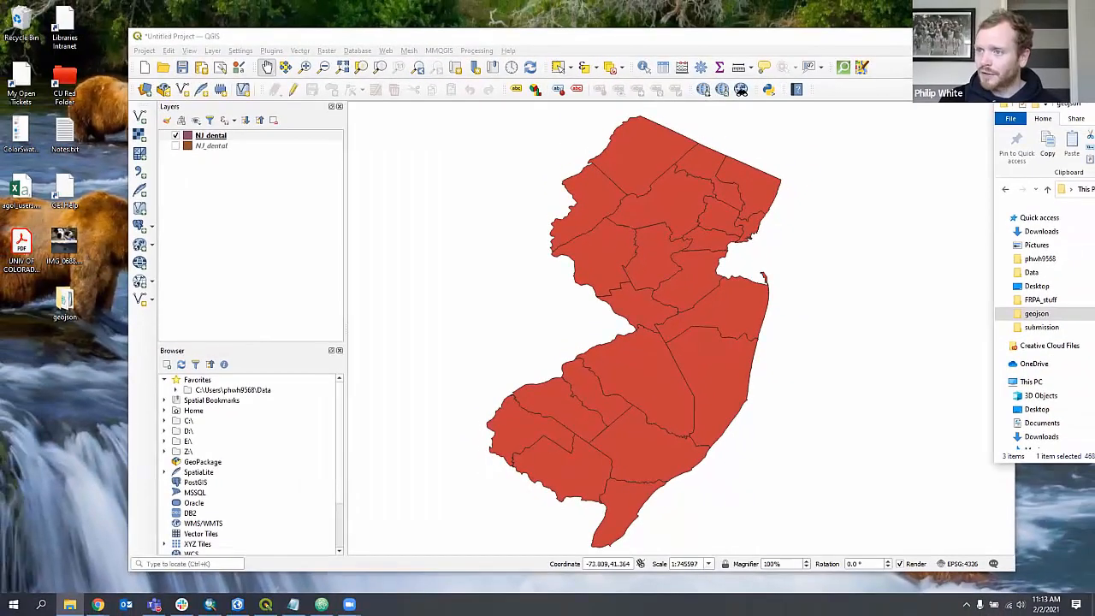
# Minimize QGIS, switch to ArcMap and try to add NJ_dental.geojson from the File Explorer geojson folder to the blank map
pyautogui.click(909, 43)
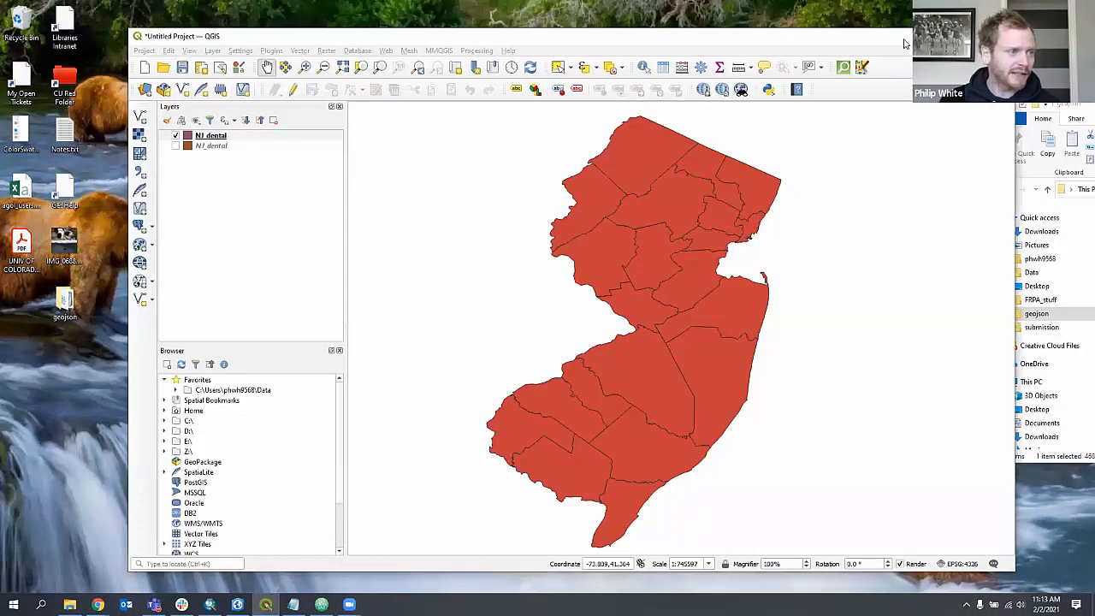
pyautogui.click(950, 36)
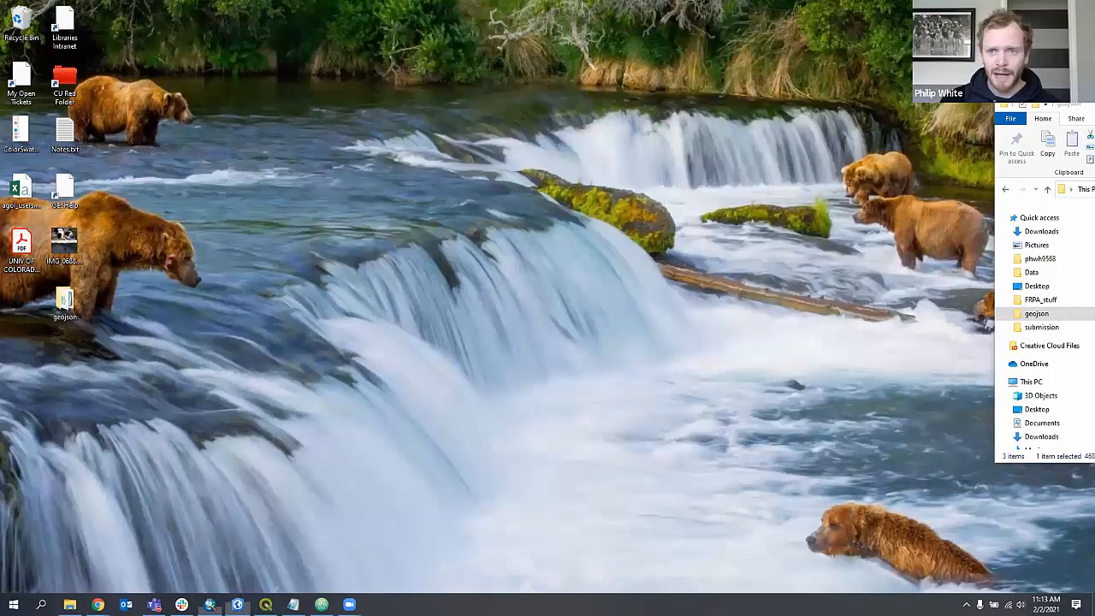
pyautogui.click(210, 604)
pyautogui.click(70, 604)
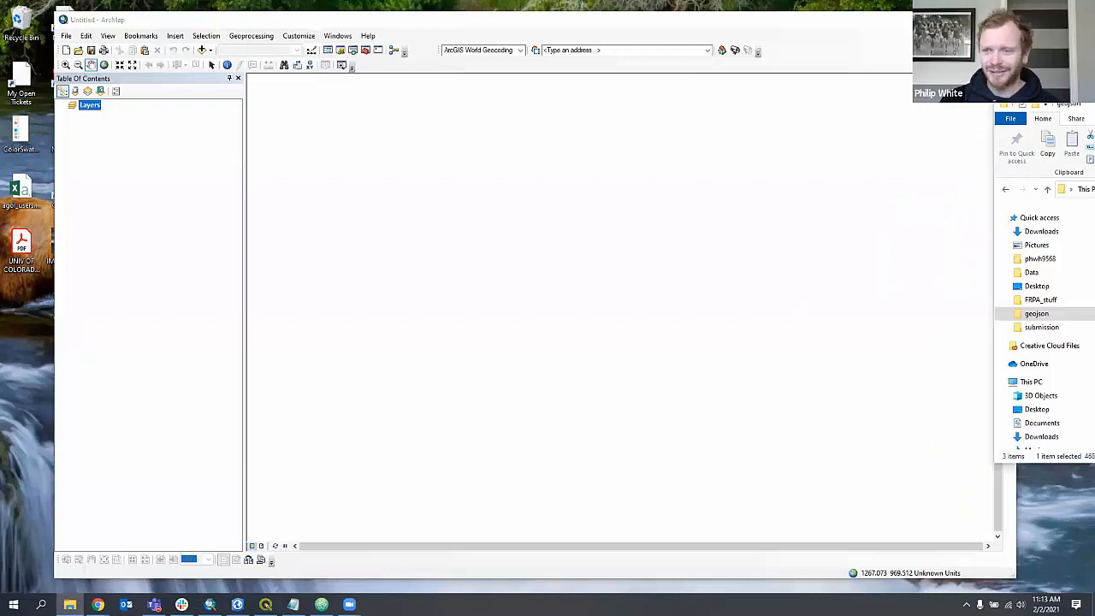
pyautogui.moveTo(1091, 104); pyautogui.dragTo(655, 97)
pyautogui.click(794, 235)
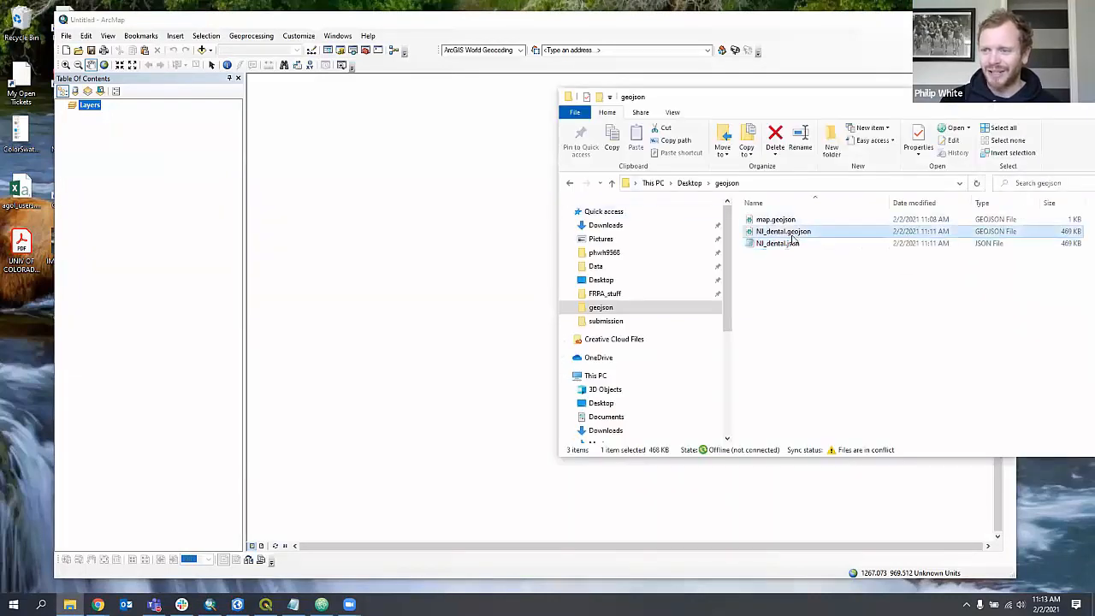
pyautogui.moveTo(793, 235); pyautogui.dragTo(408, 261)
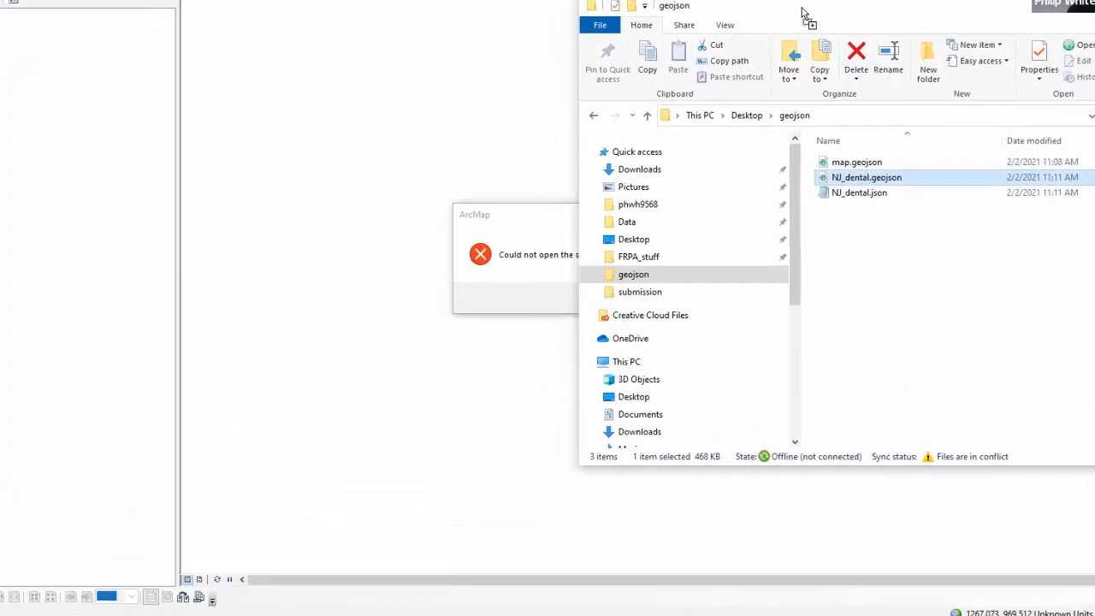
pyautogui.click(545, 256)
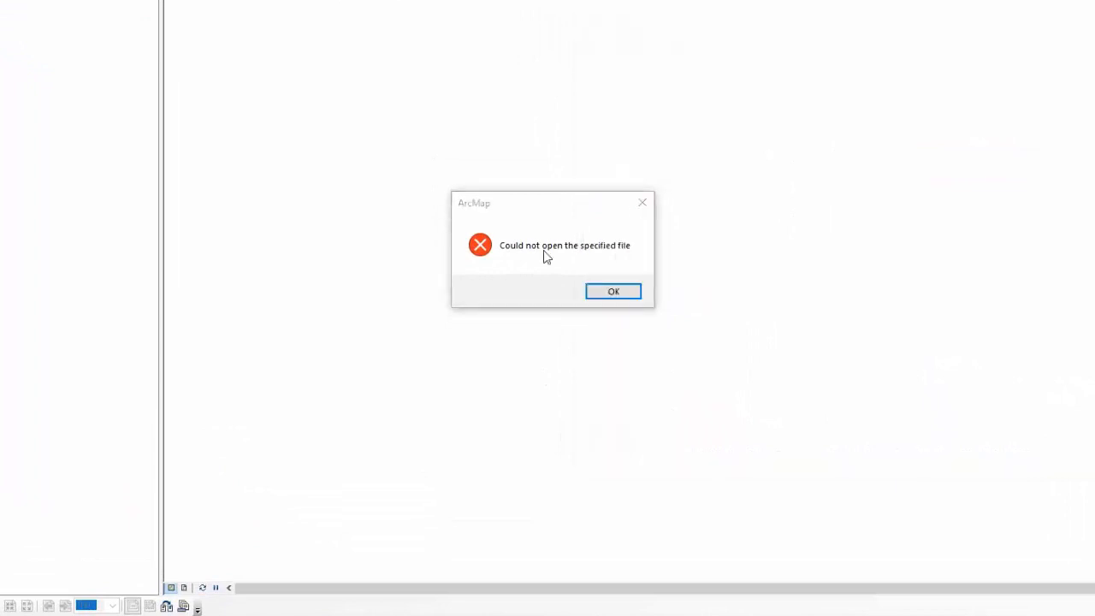
# Dismiss the ArcMap error message and bring the File Explorer geojson folder into view
pyautogui.click(613, 296)
pyautogui.hotkey('alt', 'Tab')
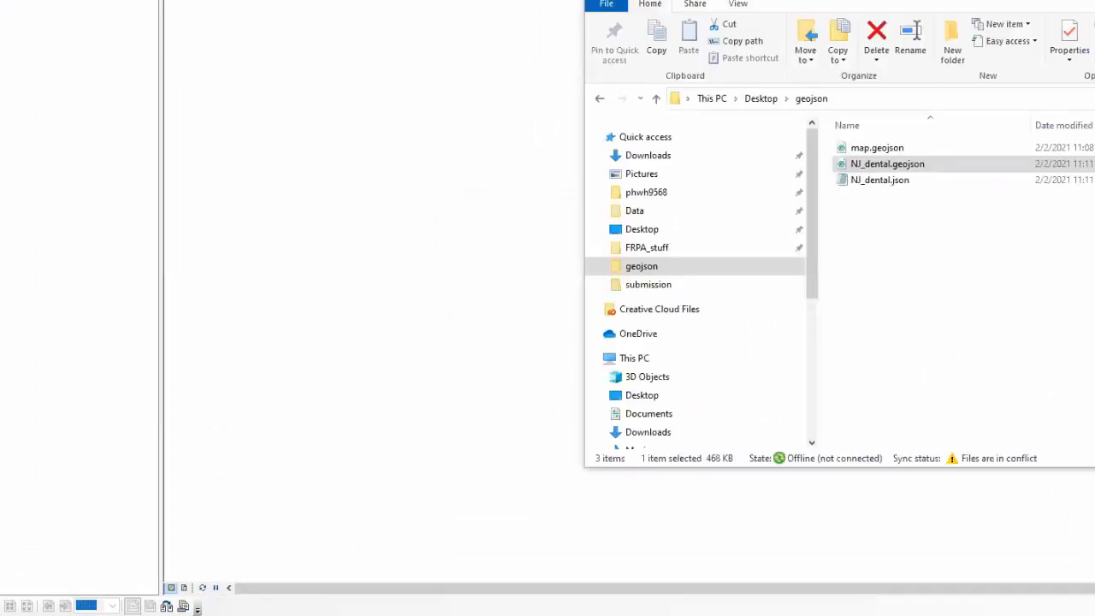
pyautogui.moveTo(911, 0); pyautogui.dragTo(847, 12)
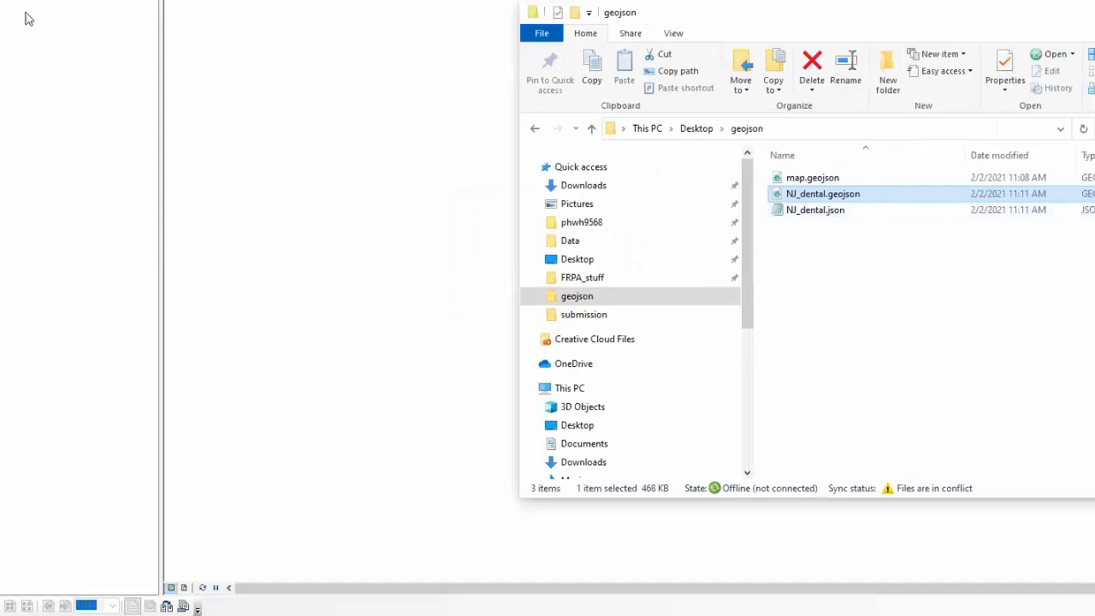
# Return to ArcMap, browse the Desktop geojson folder for data to add, and close the Add Data dialog
pyautogui.click(212, 26)
pyautogui.click(192, 64)
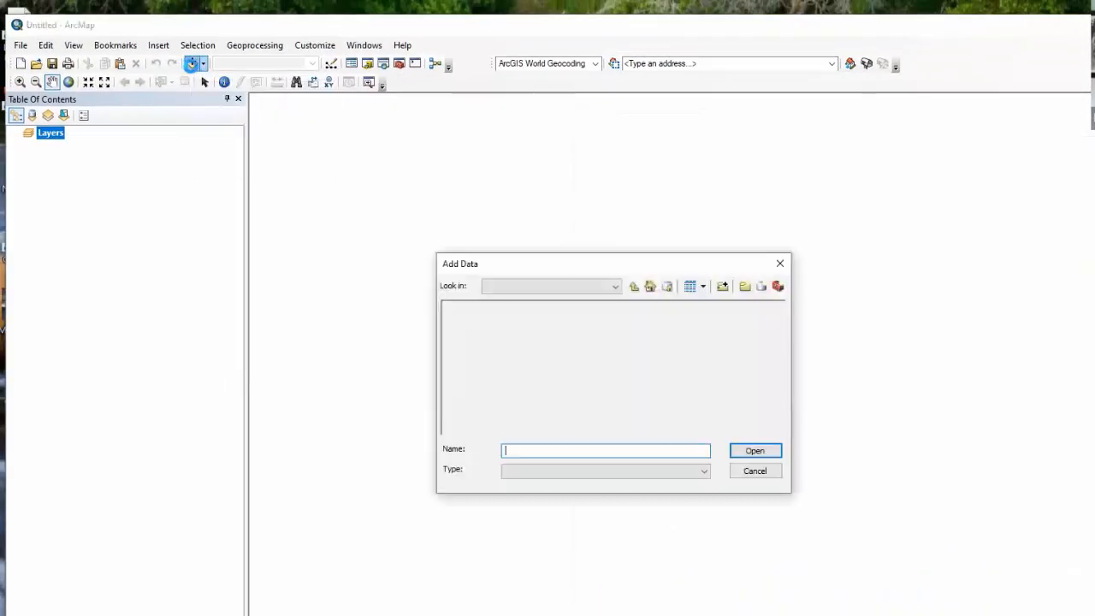
pyautogui.click(616, 287)
pyautogui.click(548, 360)
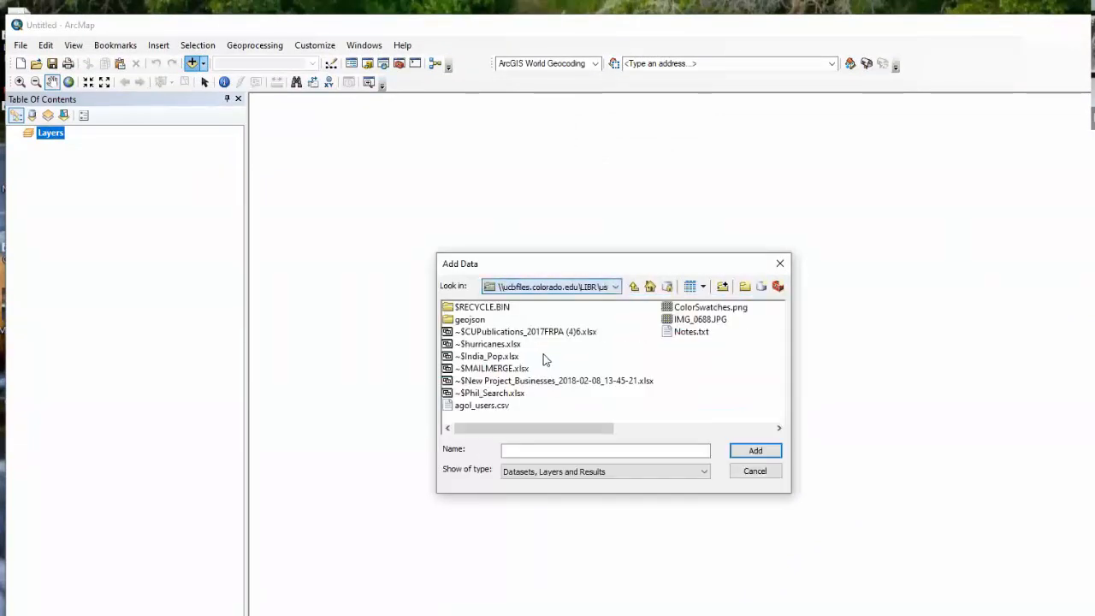
pyautogui.doubleClick(474, 322)
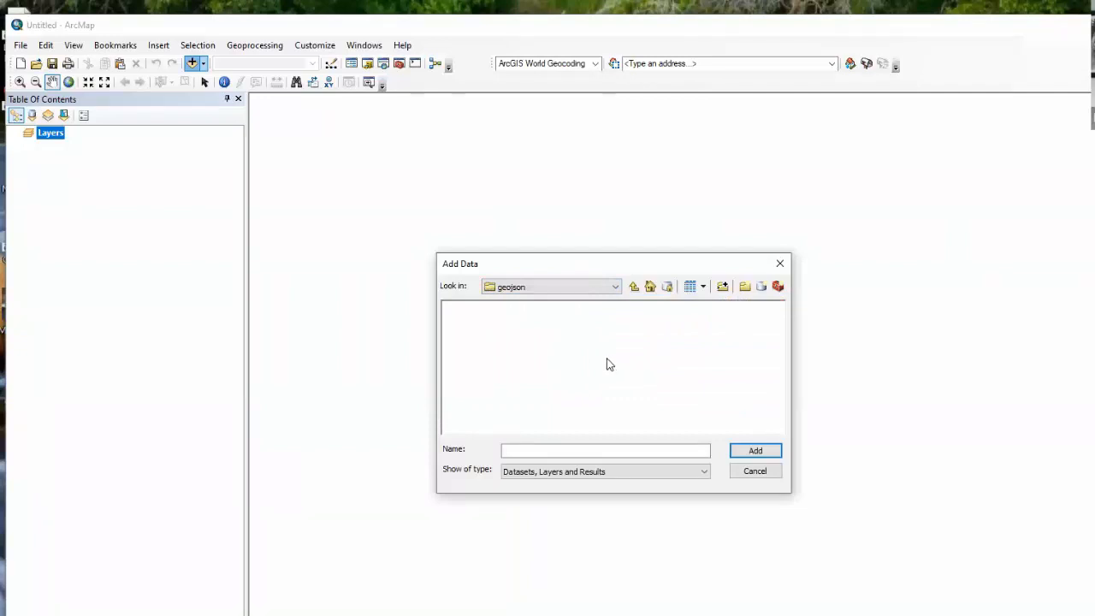
pyautogui.click(702, 471)
pyautogui.click(689, 452)
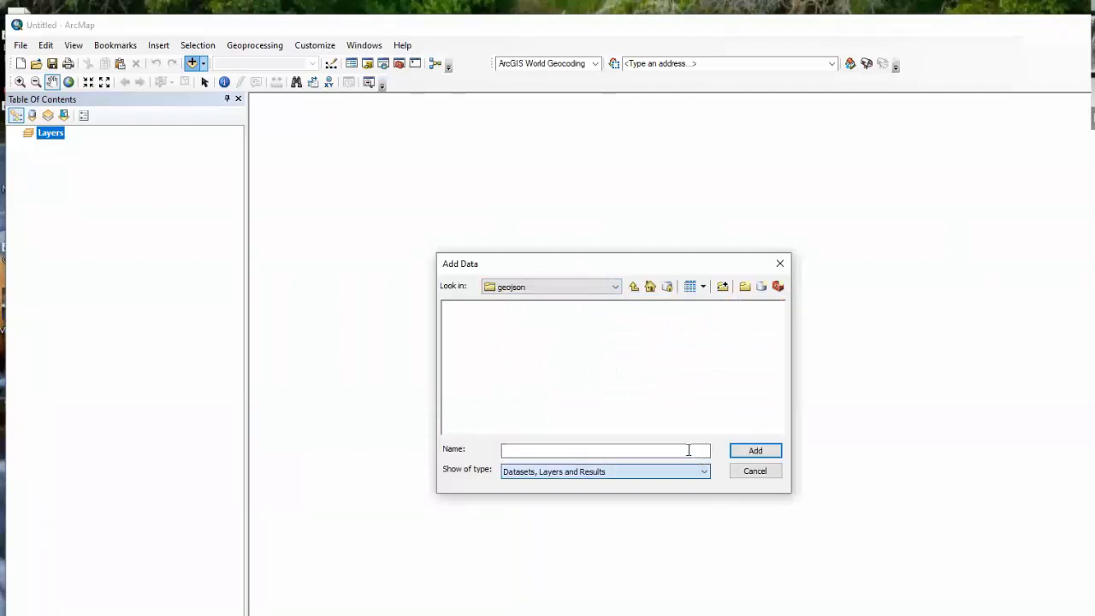
pyautogui.click(779, 264)
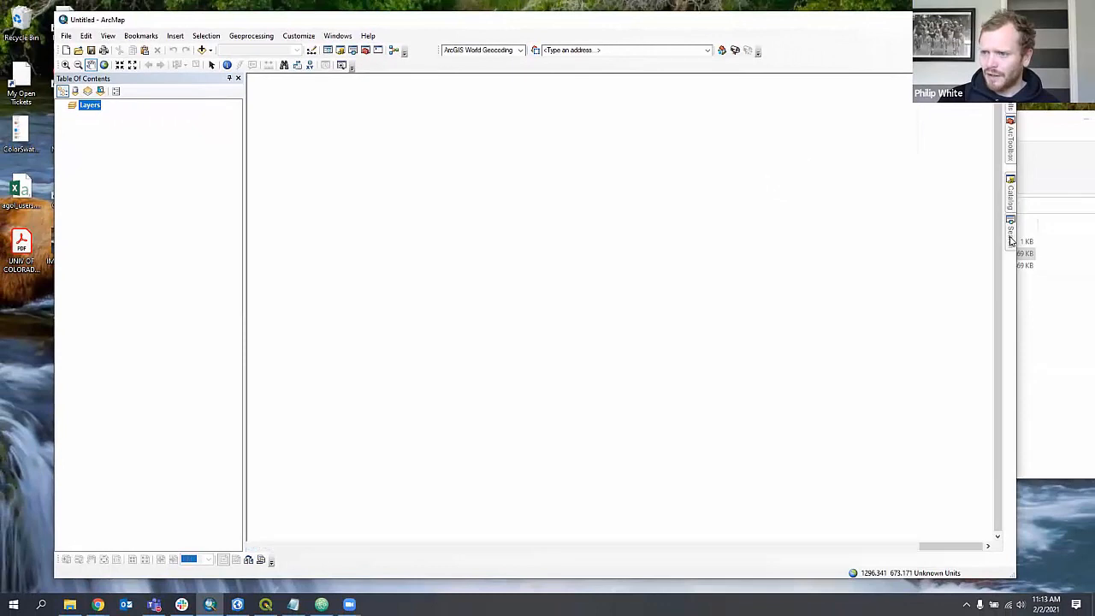
# Find the conversion tools for json in ArcMap's tool search and open JSON To Features
pyautogui.click(1010, 236)
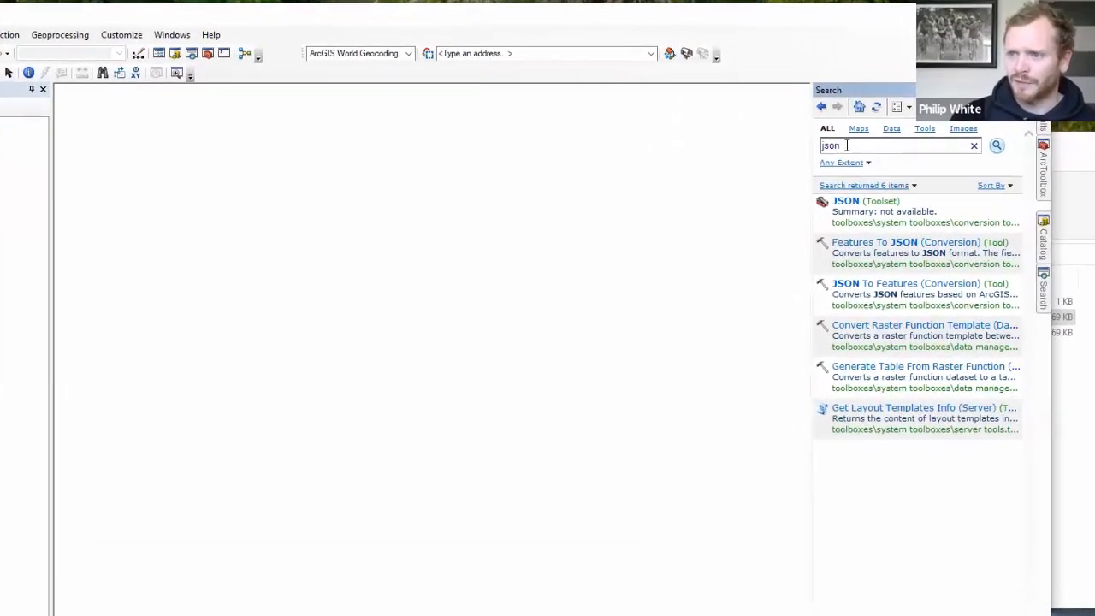
pyautogui.doubleClick(859, 153)
pyautogui.press('BackSpace')
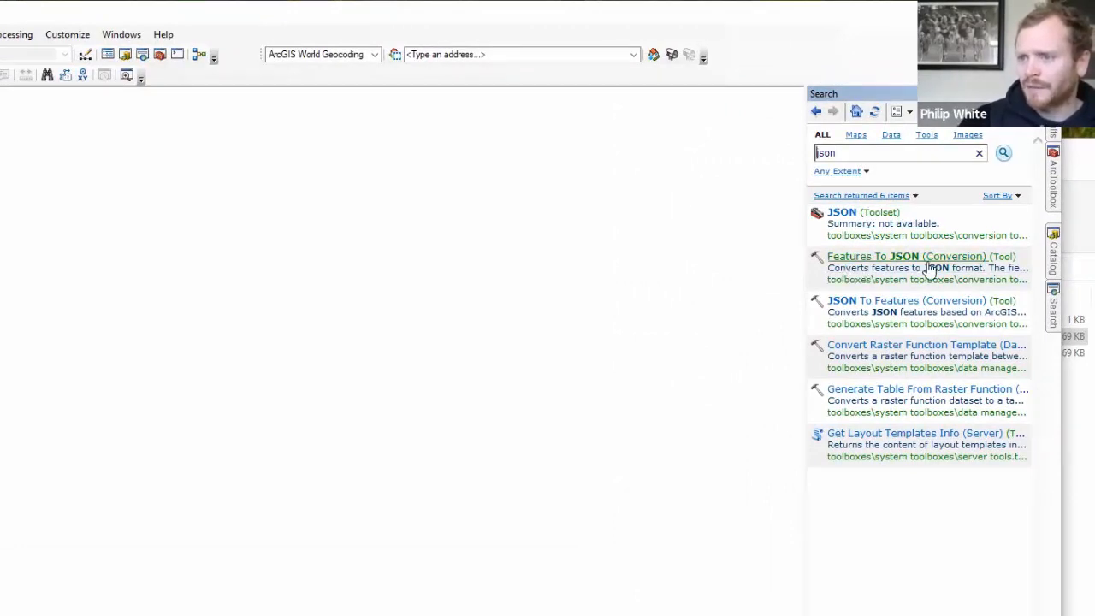
pyautogui.click(858, 305)
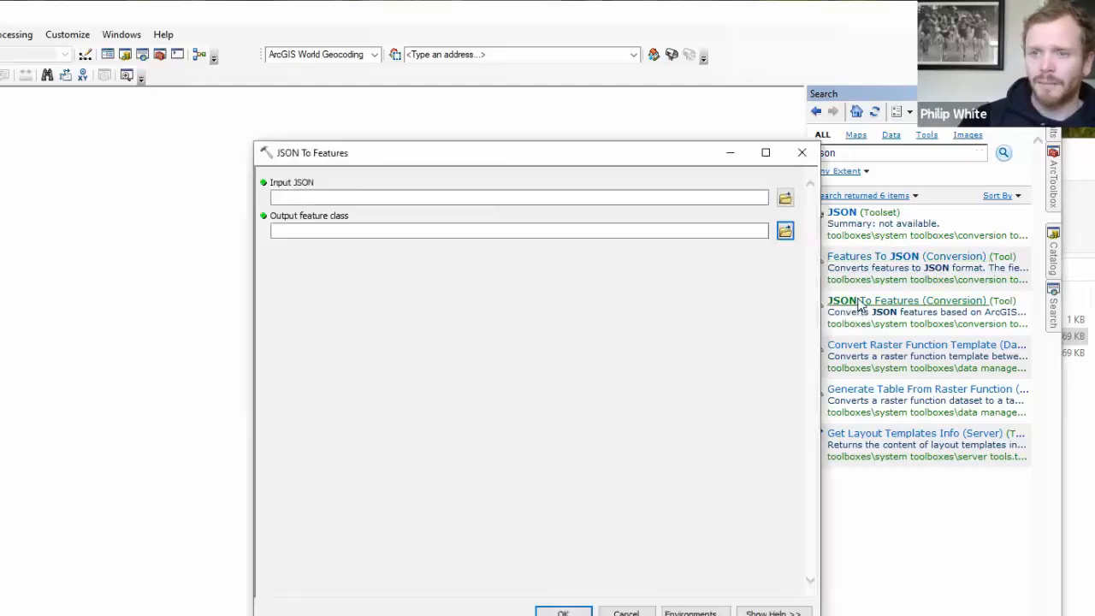
# Try to convert NJ_dental.json from the geojson folder to a feature class with JSON To Features
pyautogui.click(785, 197)
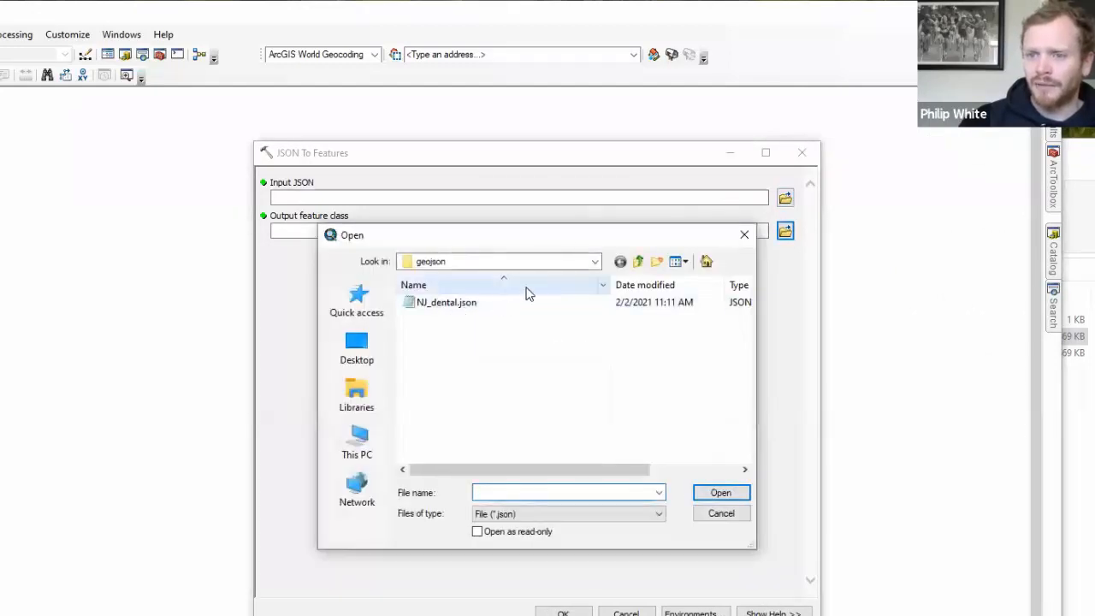
pyautogui.click(447, 304)
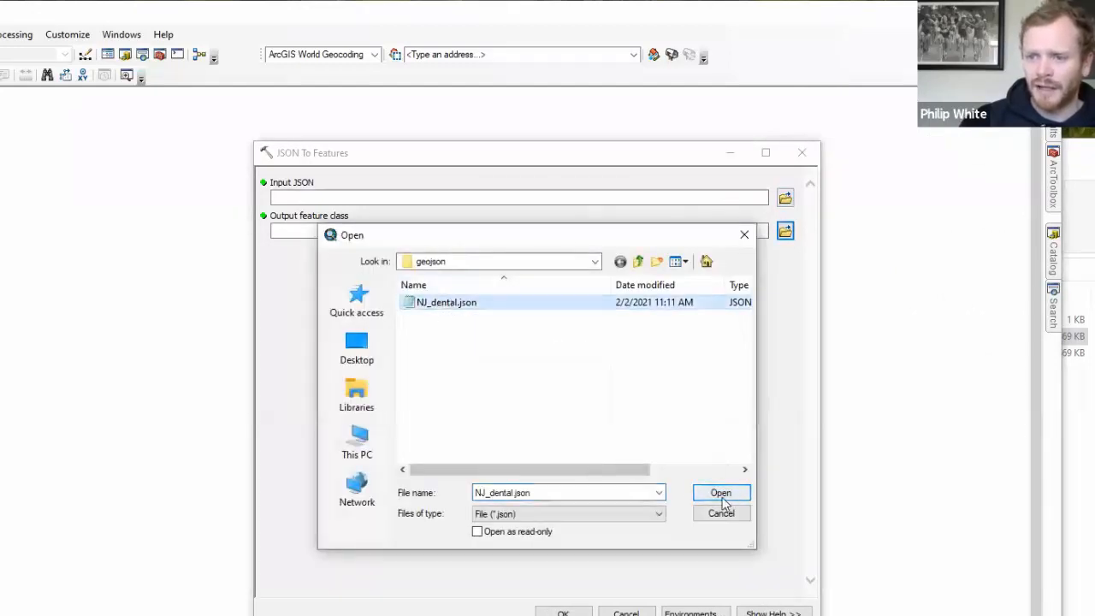
pyautogui.click(720, 495)
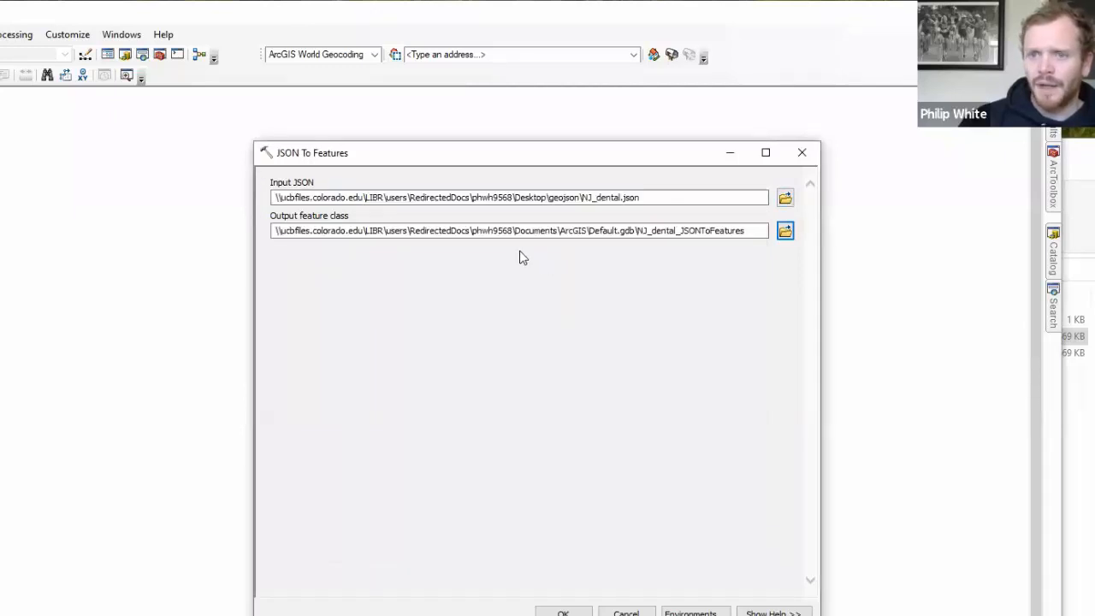
pyautogui.click(564, 613)
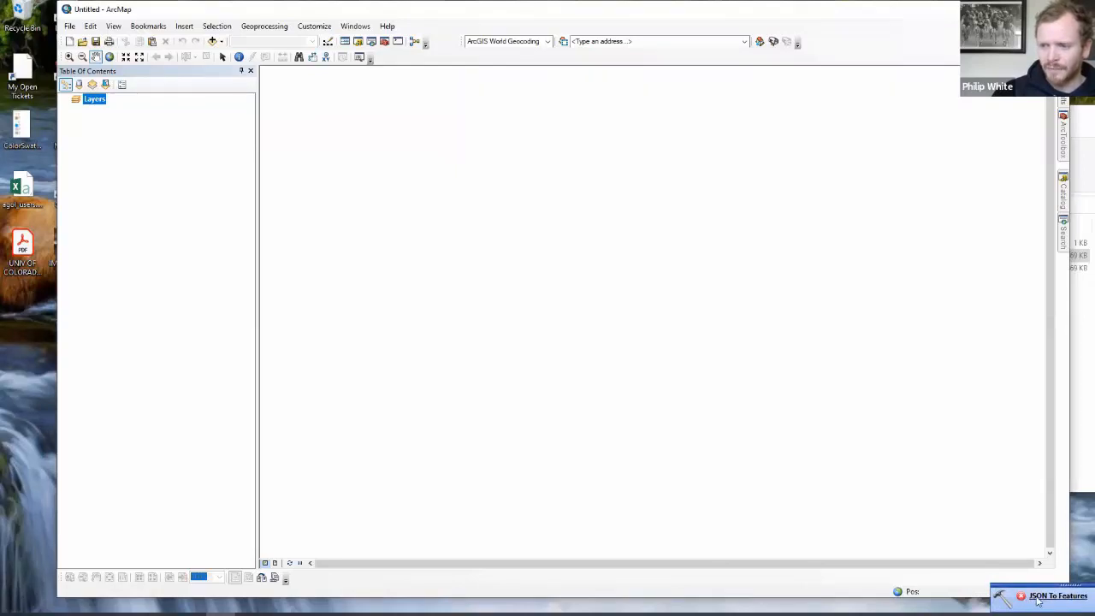
# Review the JSON To Features run messages and the help page for error 001558, and close the help
pyautogui.click(1038, 599)
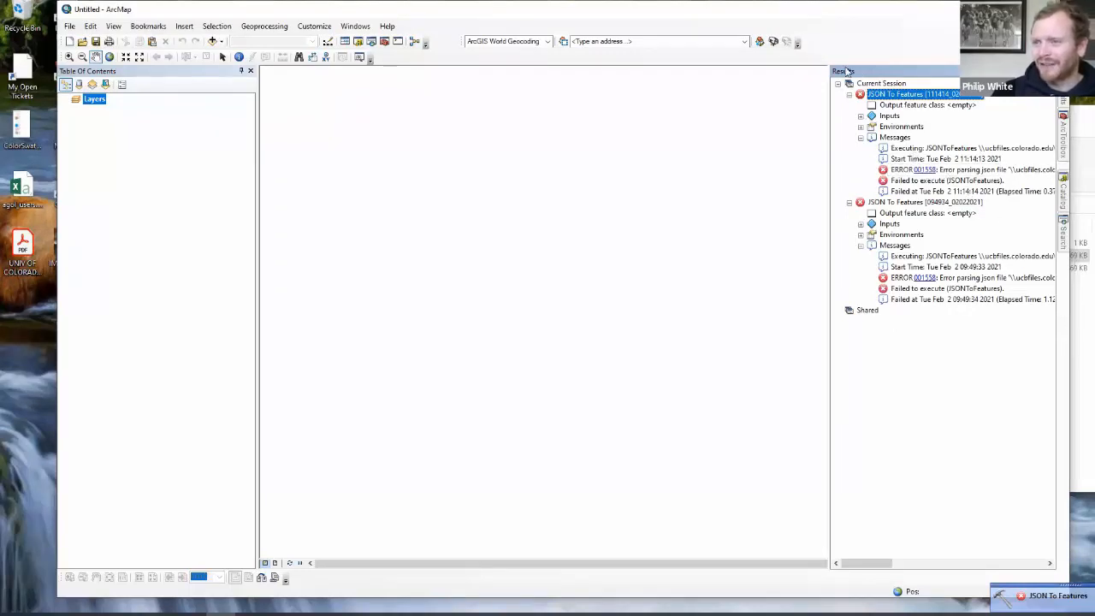
pyautogui.click(921, 170)
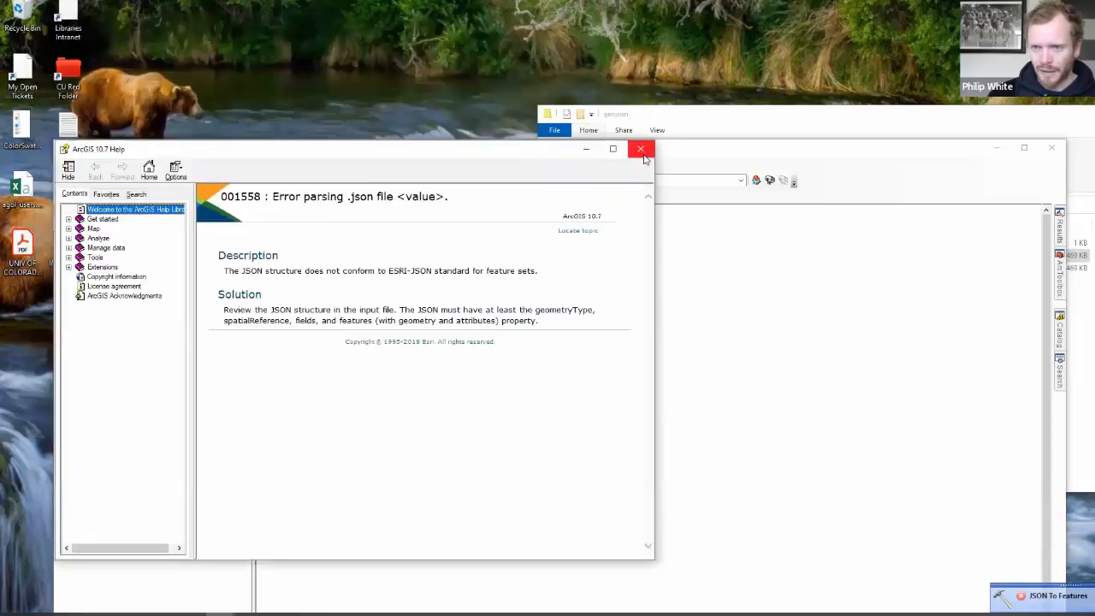
pyautogui.click(641, 149)
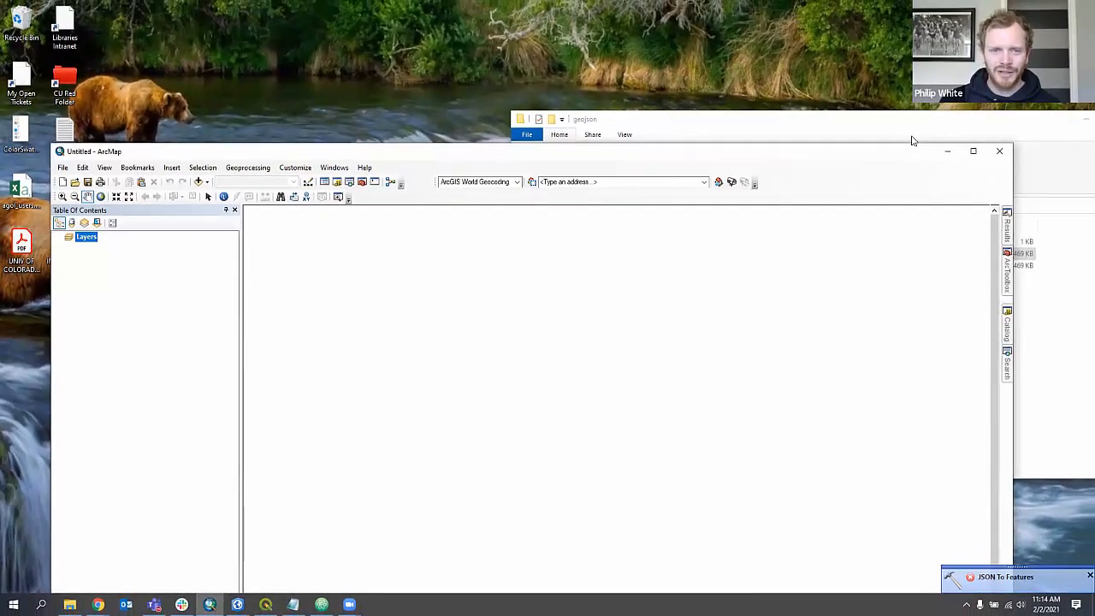
pyautogui.moveTo(913, 139); pyautogui.dragTo(930, 19)
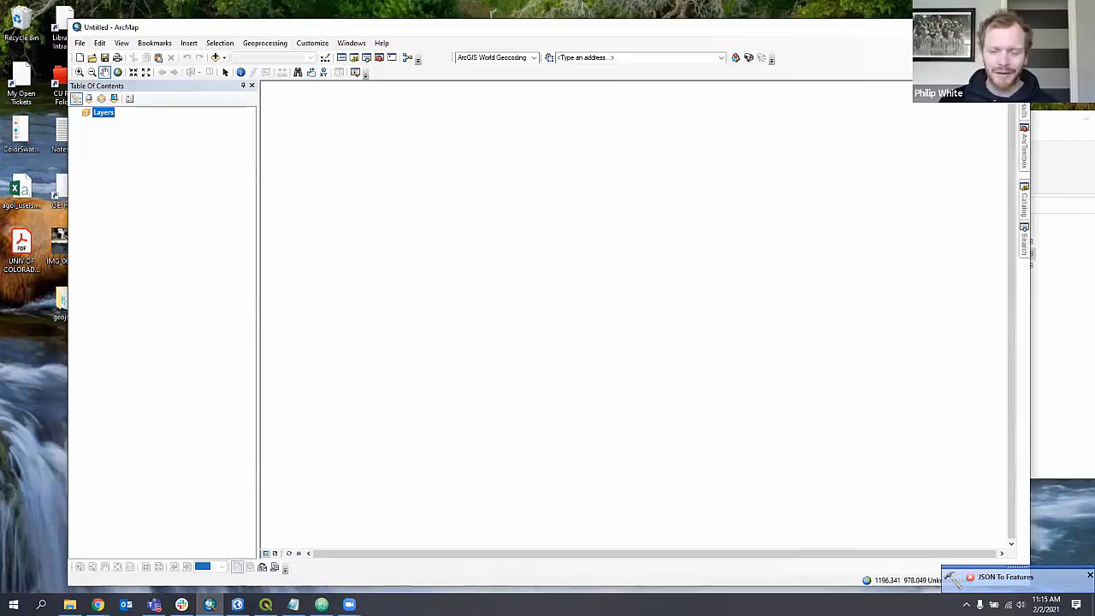
# Switch to ArcGIS Pro, try to add NJ_dental.geojson from the File Explorer geojson folder to the map, and dismiss the message
pyautogui.click(965, 27)
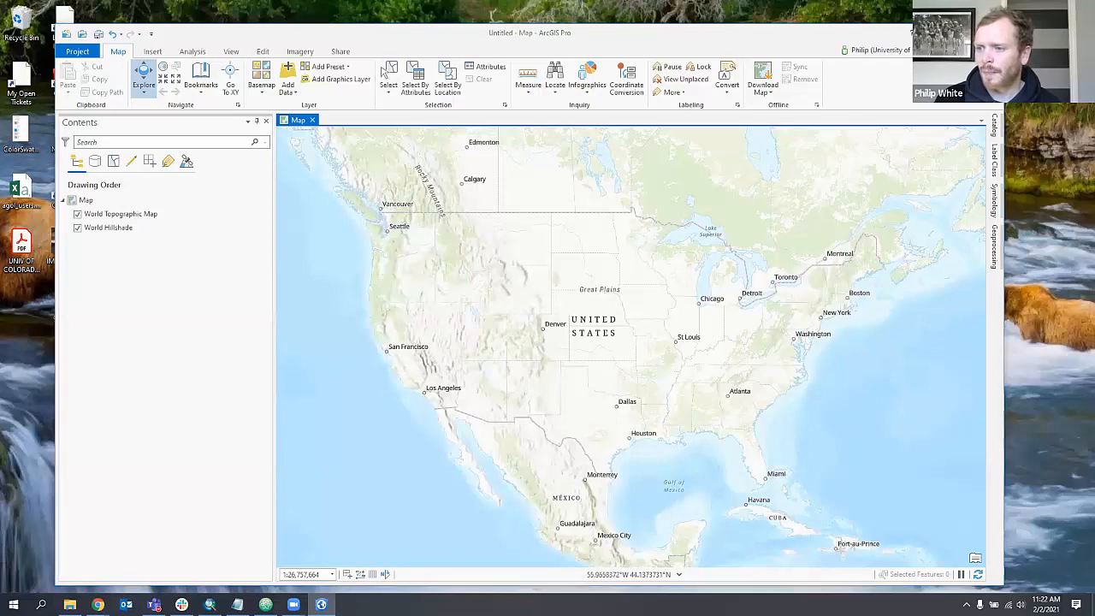
pyautogui.hotkey('alt', 'Tab')
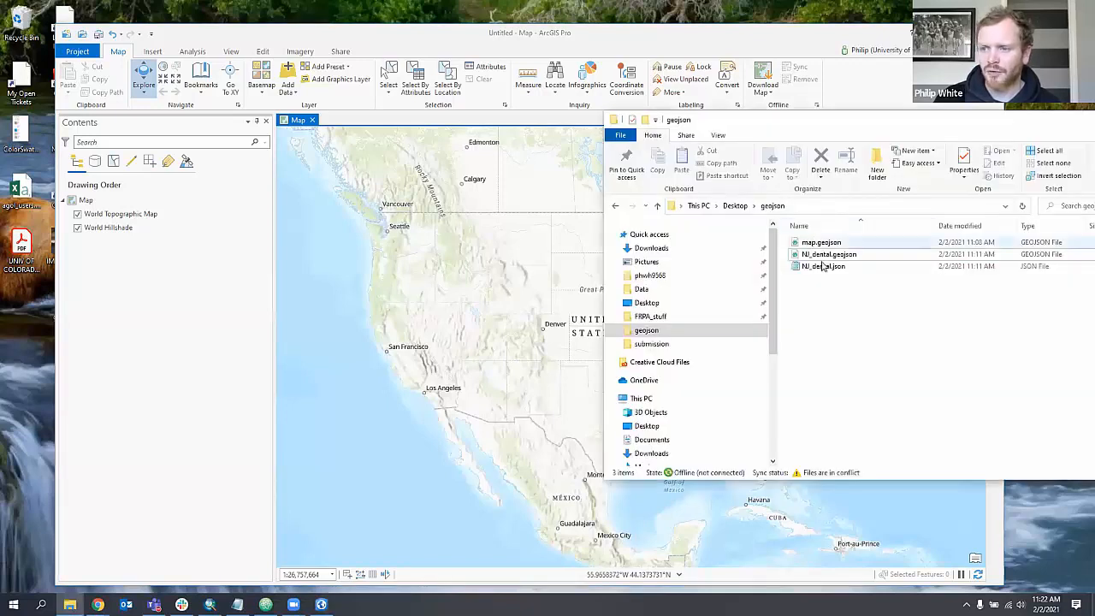
pyautogui.moveTo(835, 255); pyautogui.dragTo(471, 295)
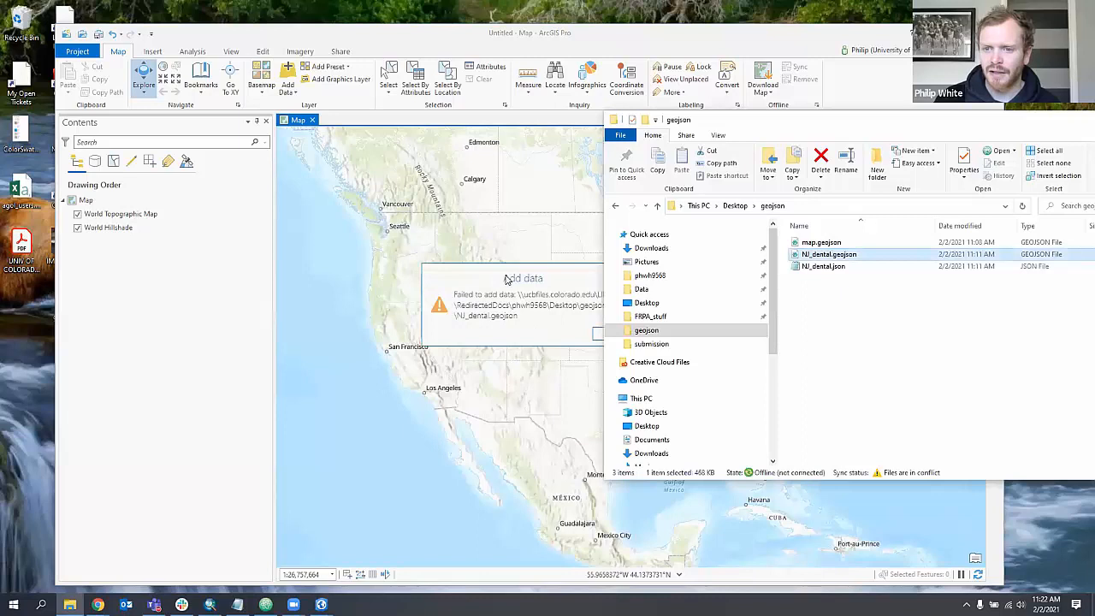
pyautogui.click(571, 83)
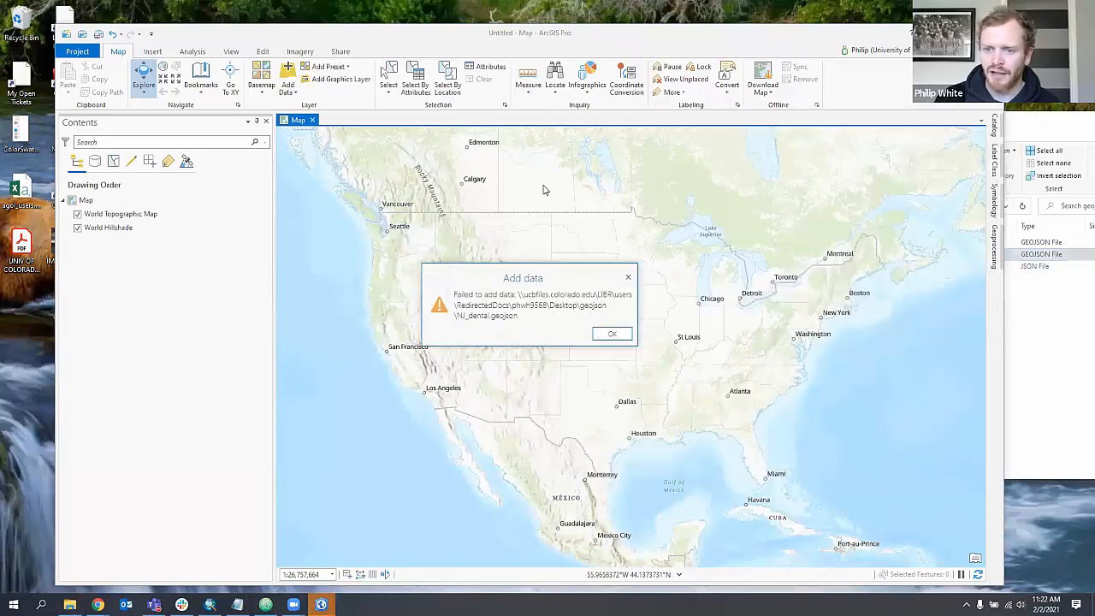
pyautogui.click(612, 334)
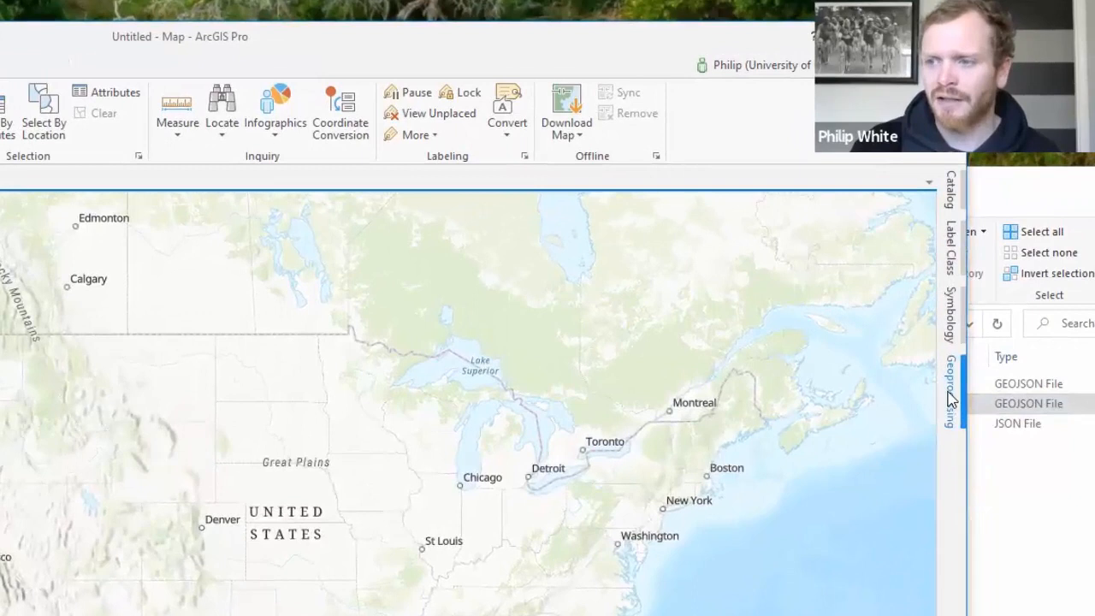
# Search the geoprocessing tools for json and open the JSON To Features tool
pyautogui.click(950, 394)
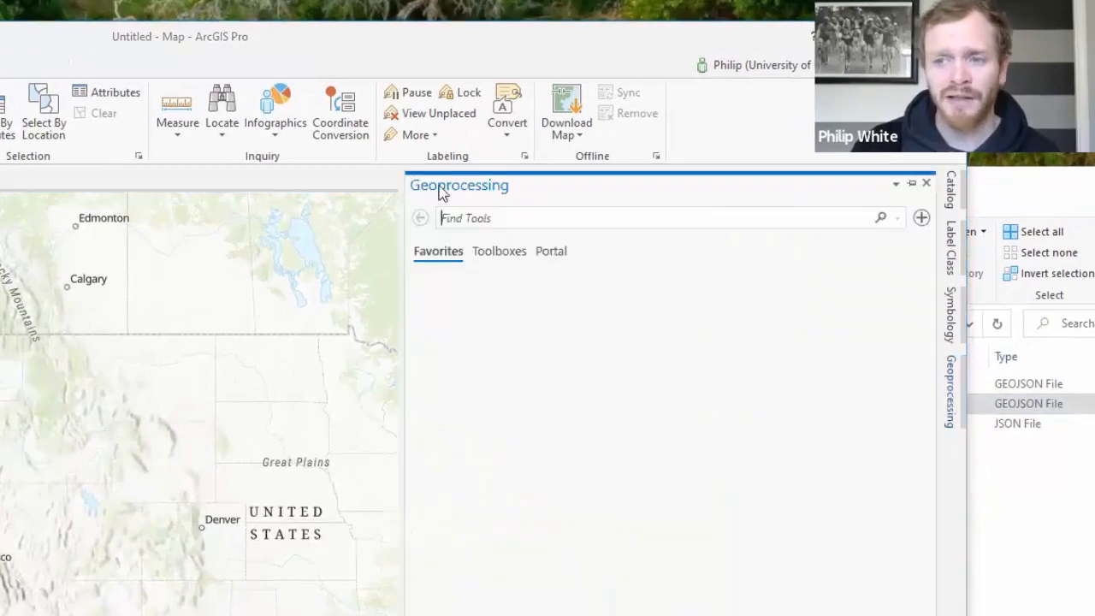
pyautogui.click(516, 217)
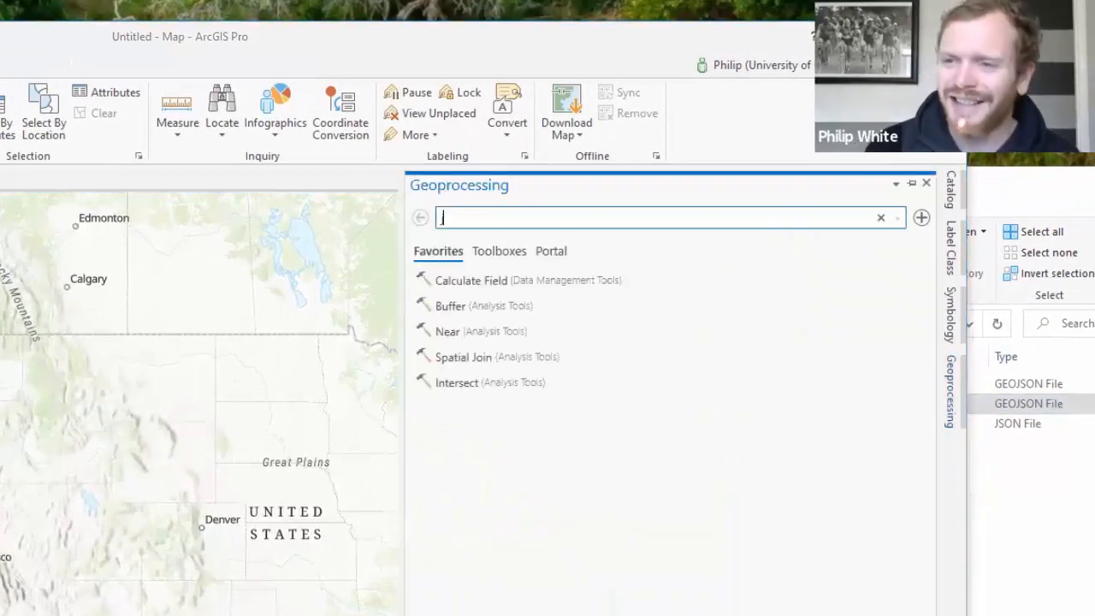
pyautogui.write('json')
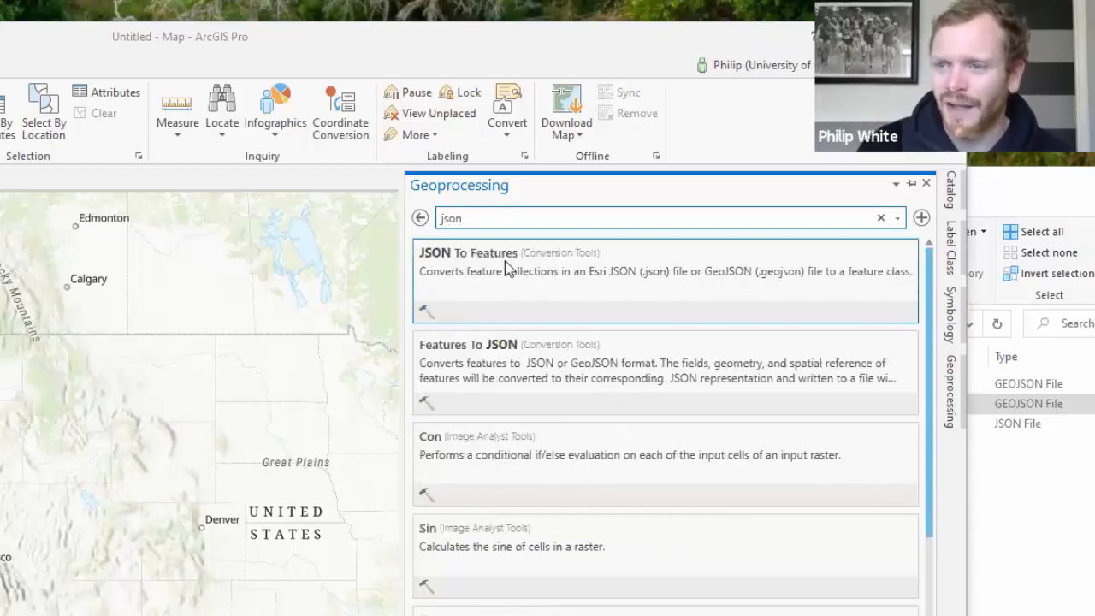
pyautogui.click(460, 267)
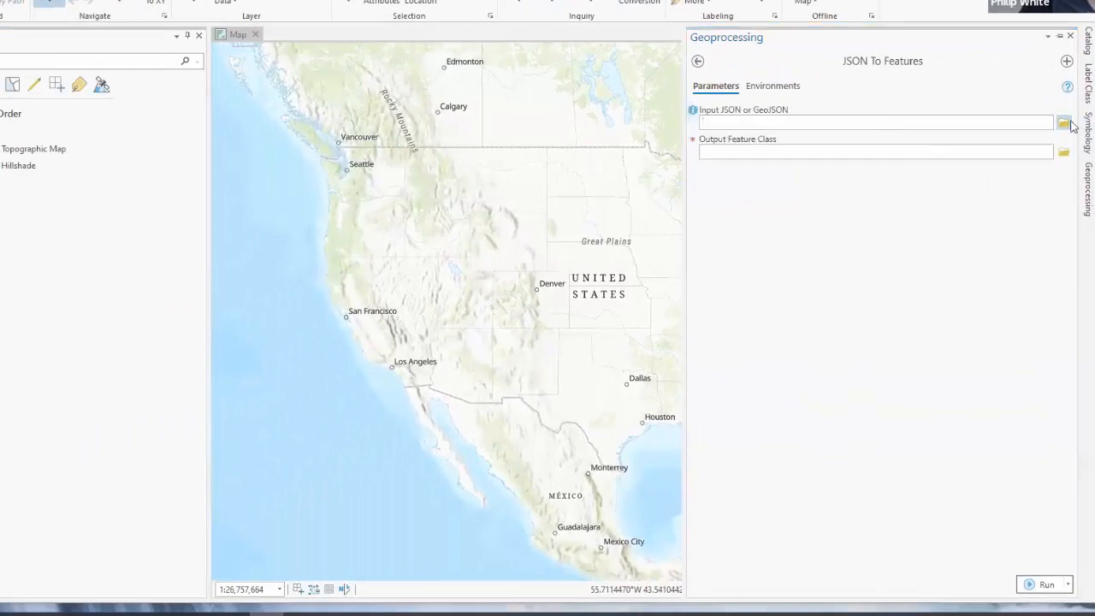
# Convert NJ_dental.geojson from the Desktop geojson folder to the polygon feature class NJ_dental_JSONToFeatures
pyautogui.click(1065, 126)
pyautogui.click(119, 331)
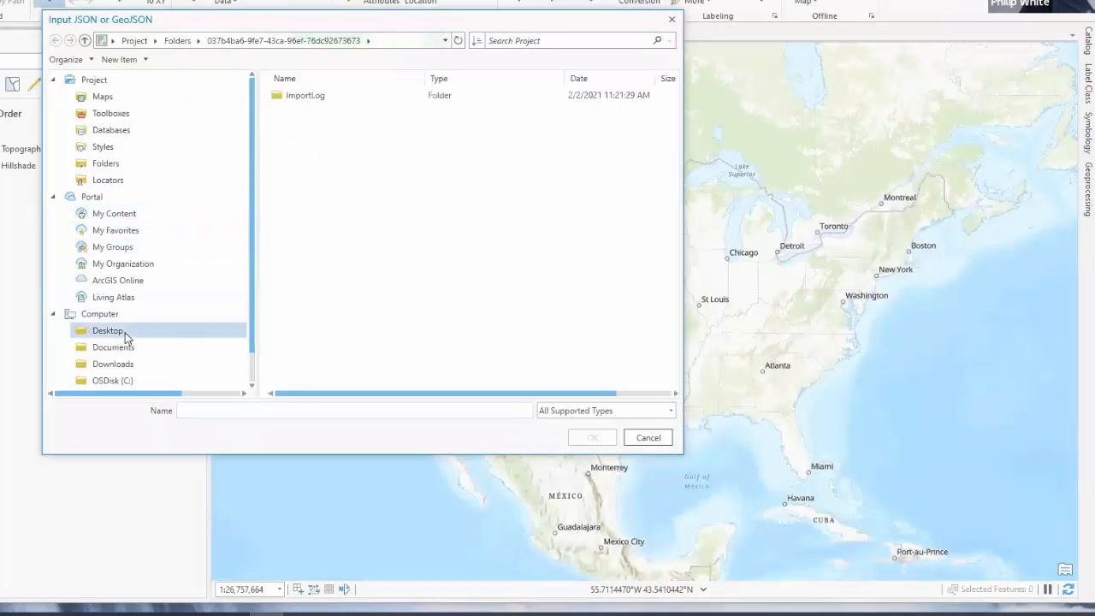
pyautogui.doubleClick(302, 97)
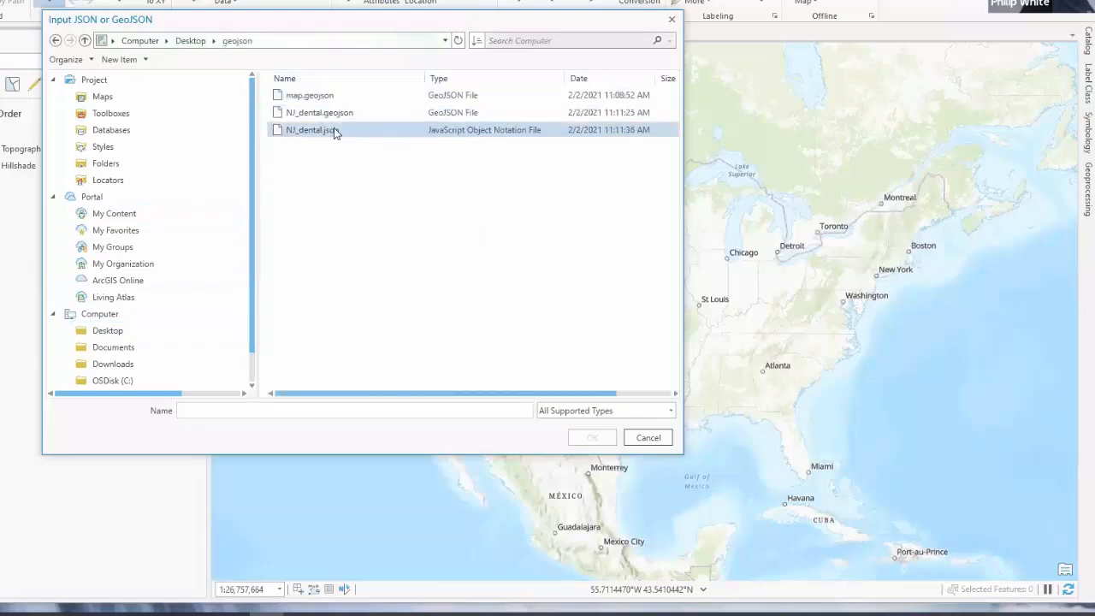
pyautogui.click(333, 113)
pyautogui.click(590, 438)
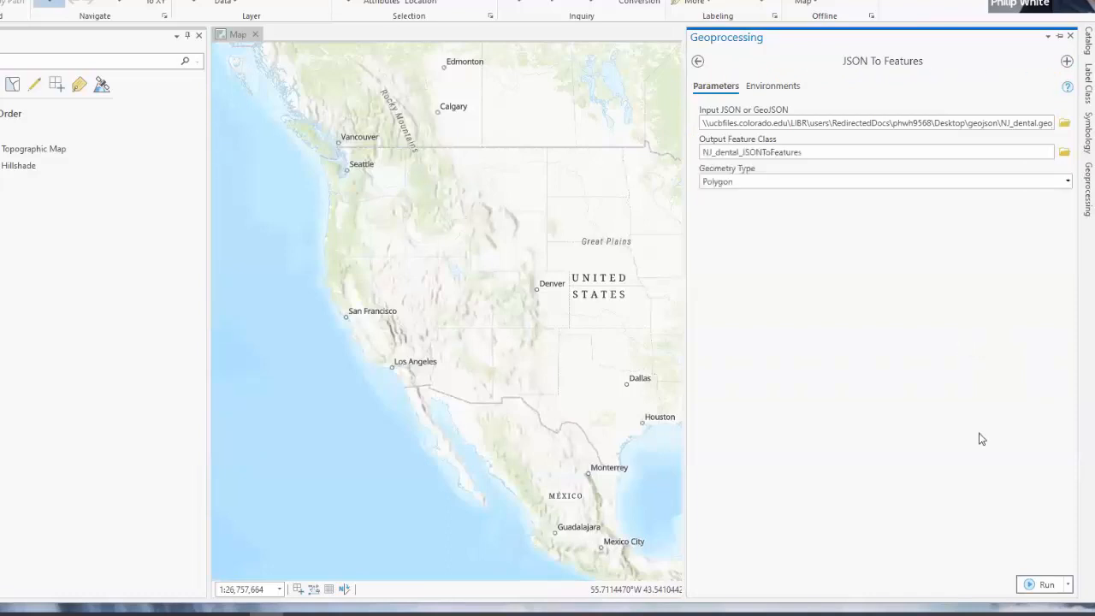
pyautogui.click(1044, 586)
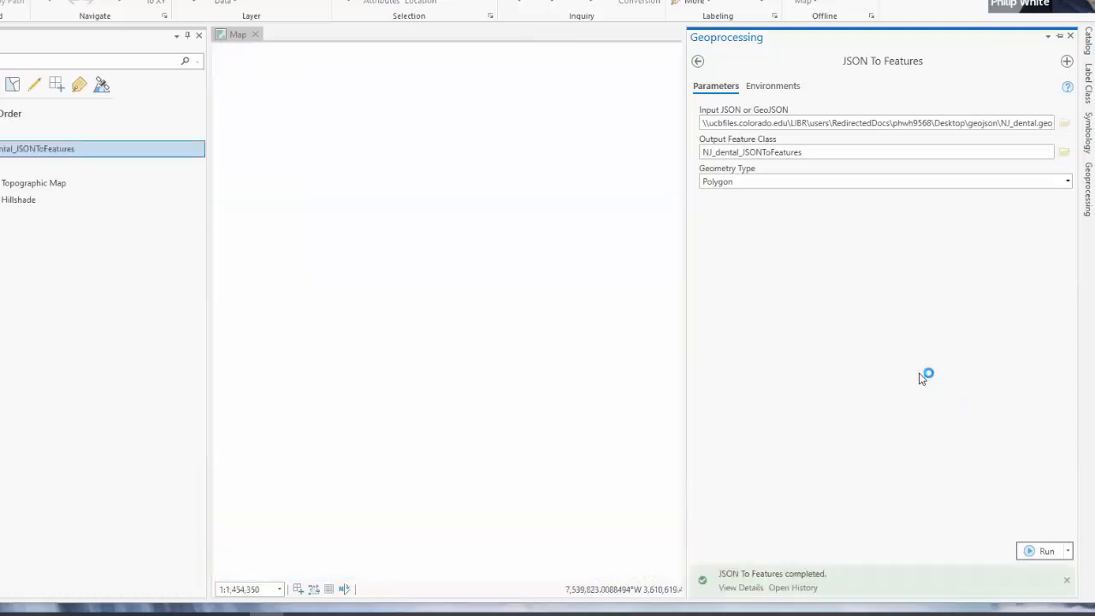
# Inspect the converted New Jersey layer on the map and look at its data export options
pyautogui.moveTo(436, 280); pyautogui.dragTo(423, 267)
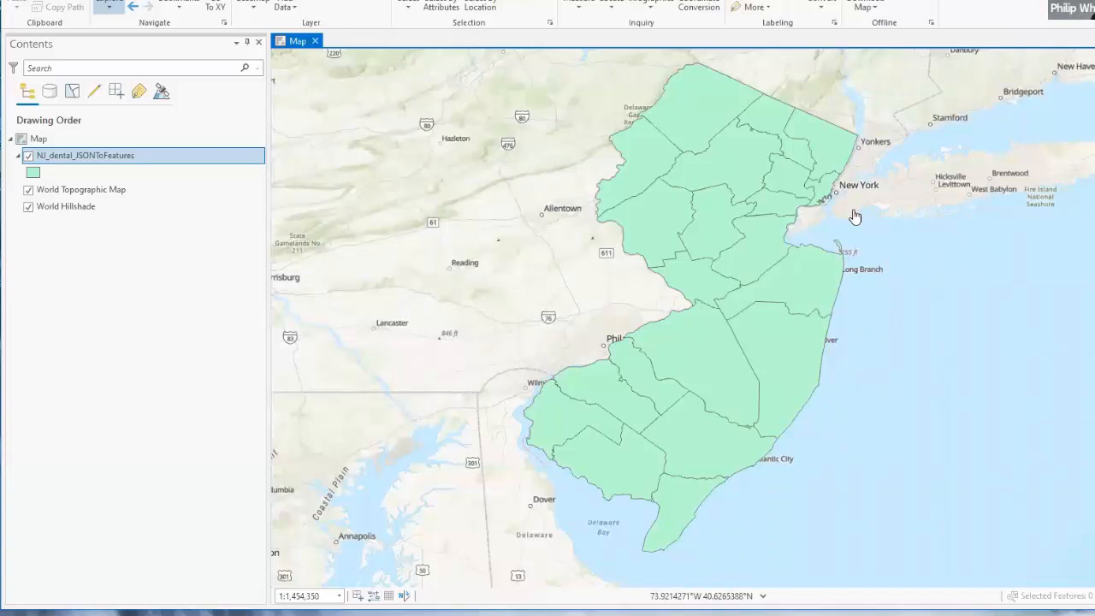
pyautogui.rightClick(125, 157)
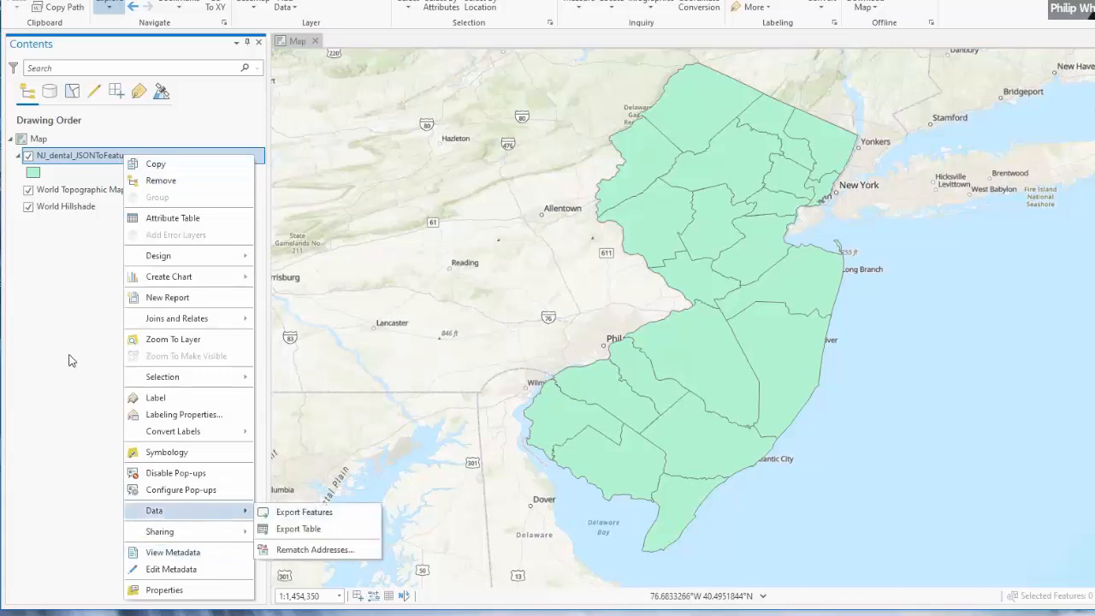
pyautogui.click(349, 356)
# Search the geoprocessing tools for shapefile and browse the listed tools
pyautogui.click(1085, 186)
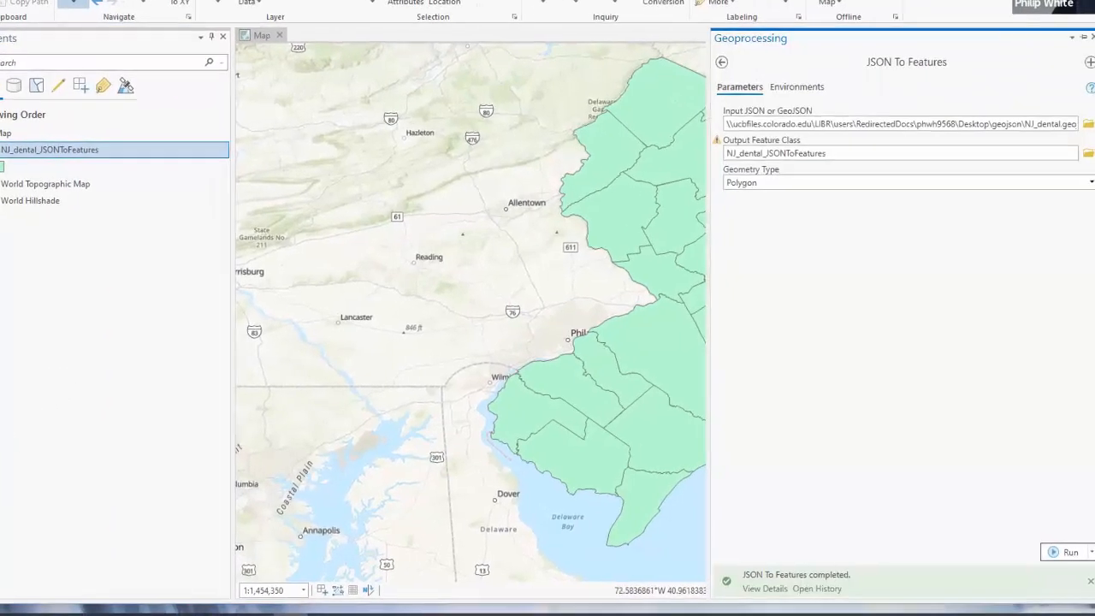
pyautogui.click(695, 57)
pyautogui.click(775, 57)
pyautogui.write('shapefile')
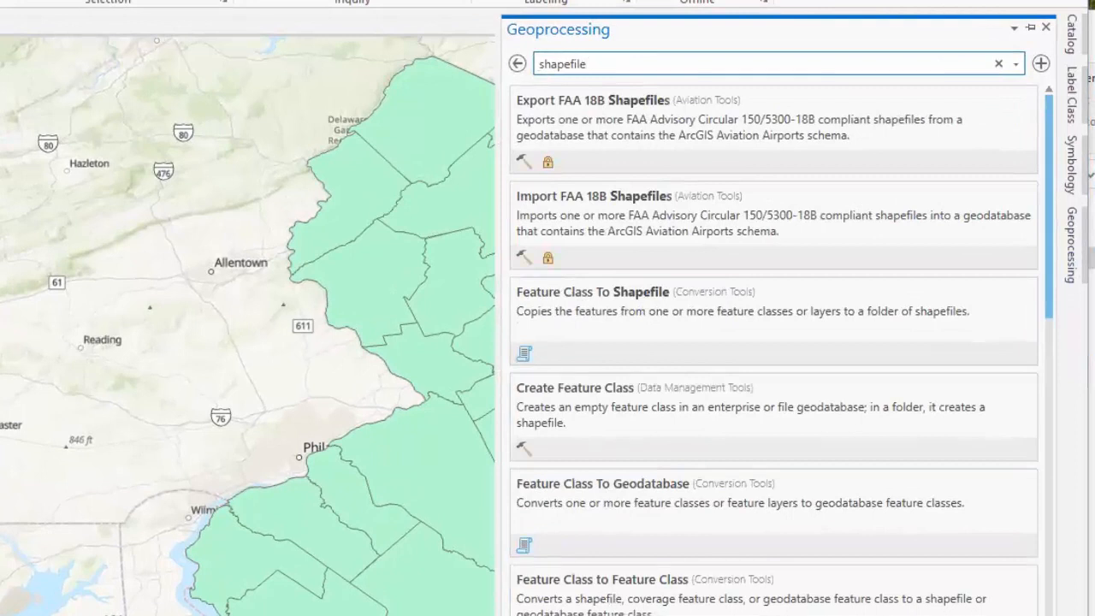
pyautogui.scroll(-3, 612, 604)
pyautogui.scroll(-3, 612, 564)
pyautogui.scroll(5, 651, 462)
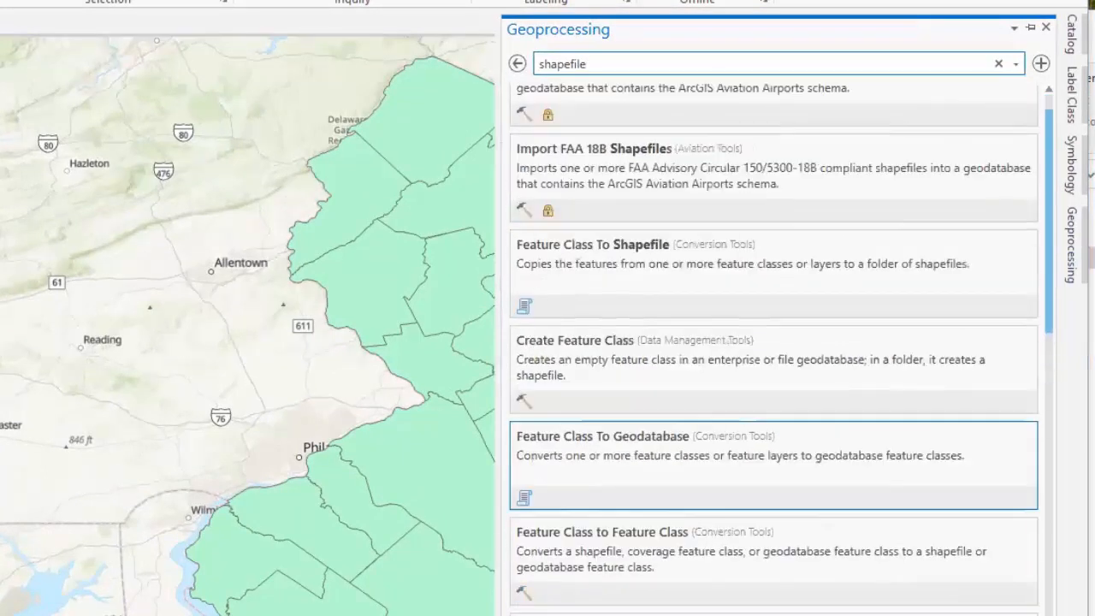
# Refine the tool search to "feature to shapefile", locate the Feature Class To Shapefile tool, and return to the map
pyautogui.write('feature')
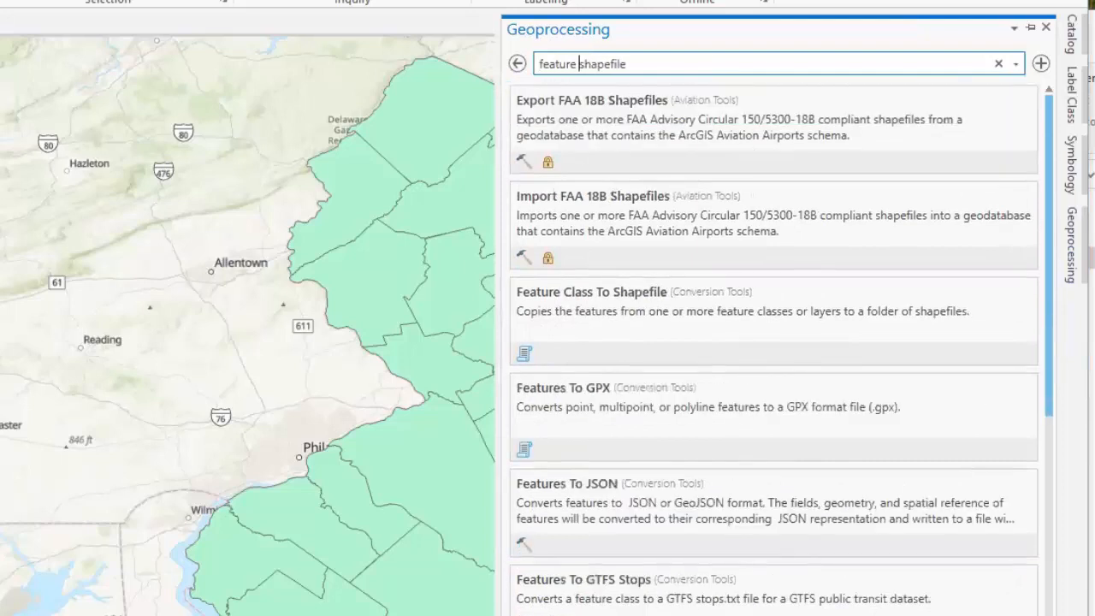
pyautogui.write(' to')
pyautogui.hotkey('shift', 'End')
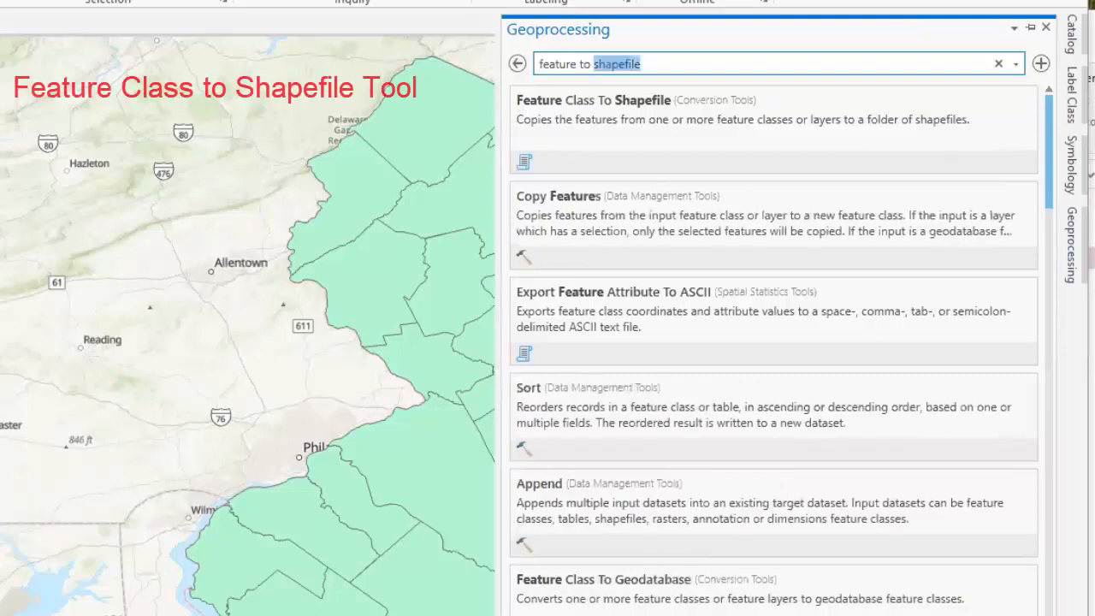
pyautogui.scroll(-1, 629, 572)
pyautogui.scroll(-5, 629, 571)
pyautogui.scroll(6, 726, 487)
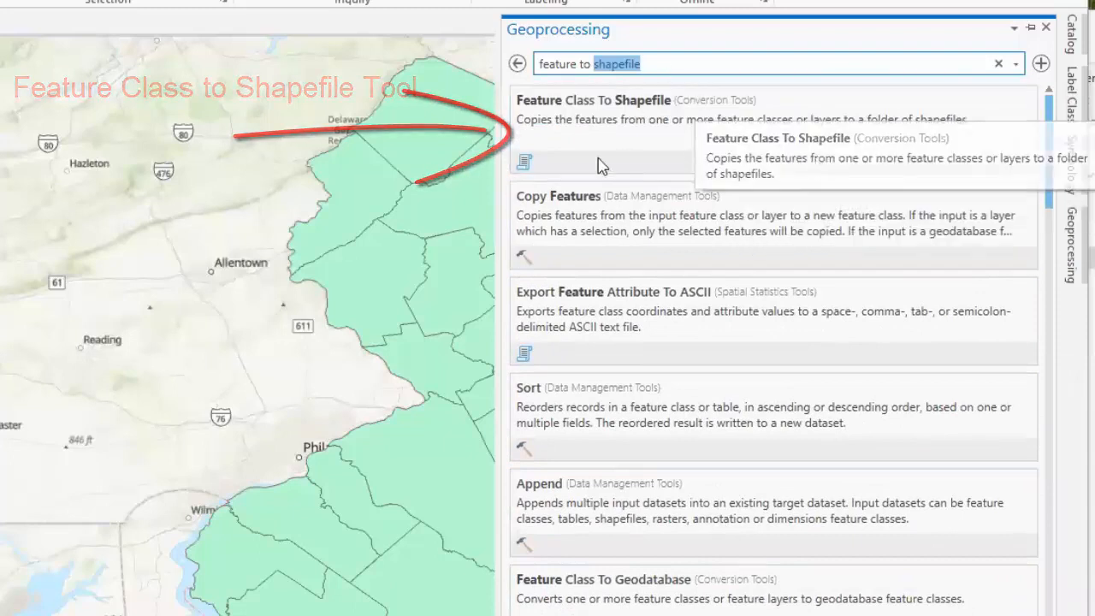
pyautogui.moveTo(202, 301); pyautogui.dragTo(183, 323)
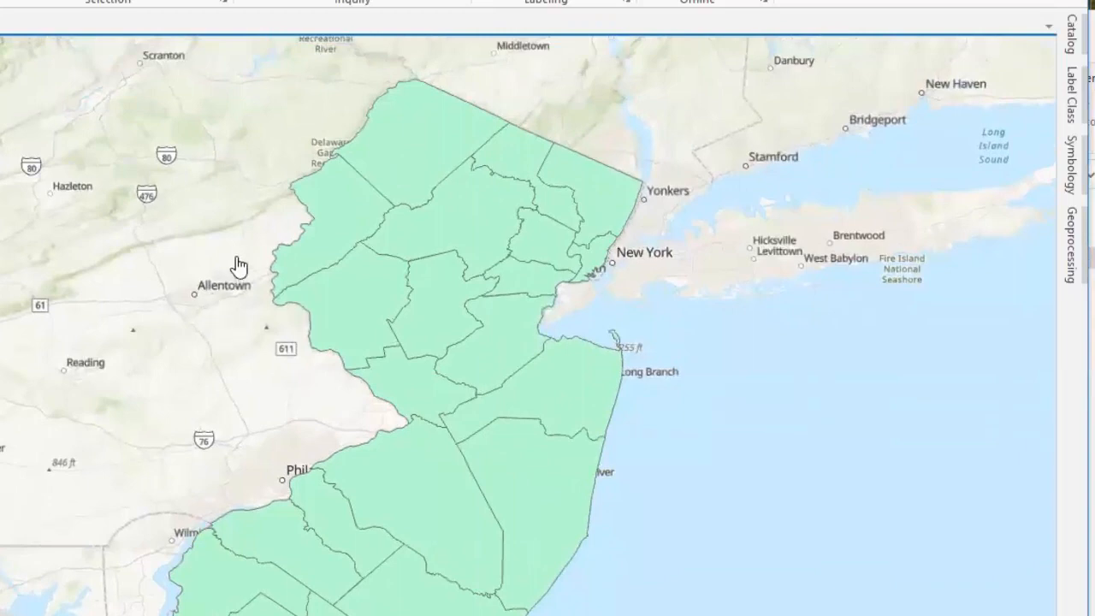